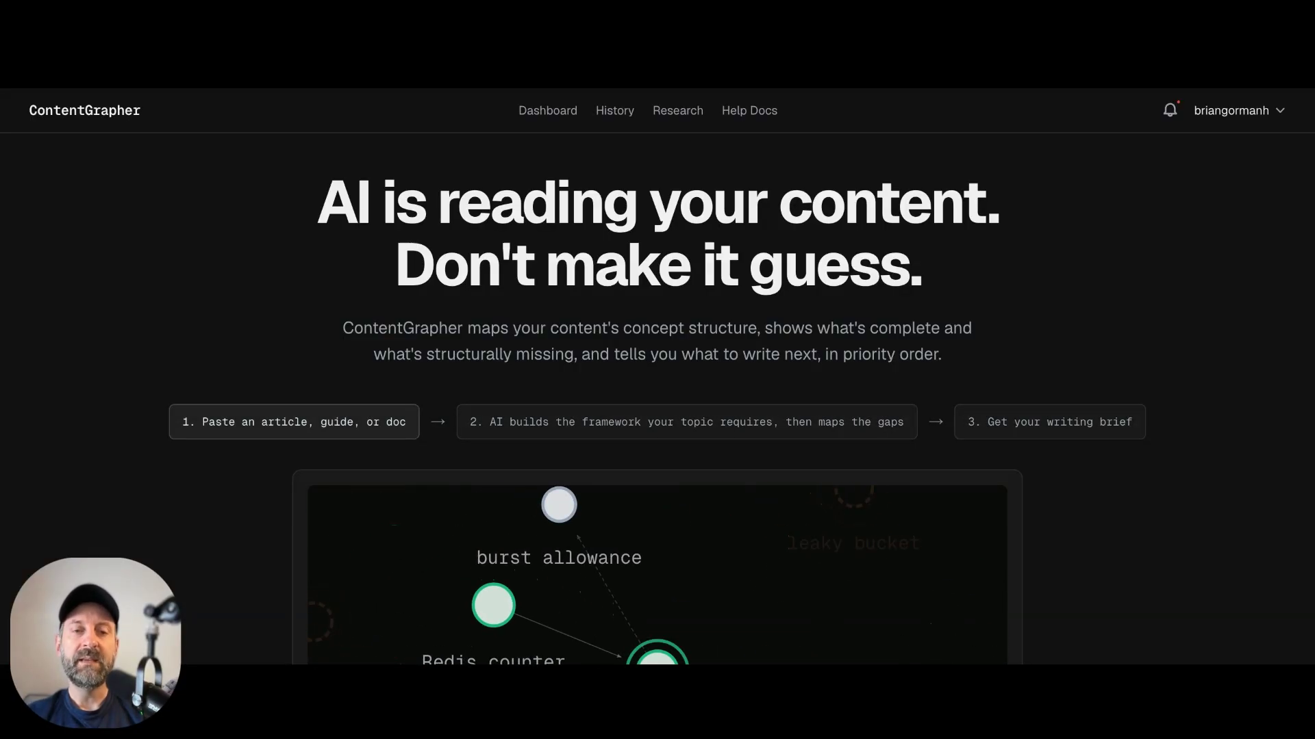
- Review the landing page's sample API rate limiting concept graph and the blog article on choosing the right keyword
{"action": "scroll", "coordinate": [657, 634], "scroll_direction": "down", "scroll_amount": 2}
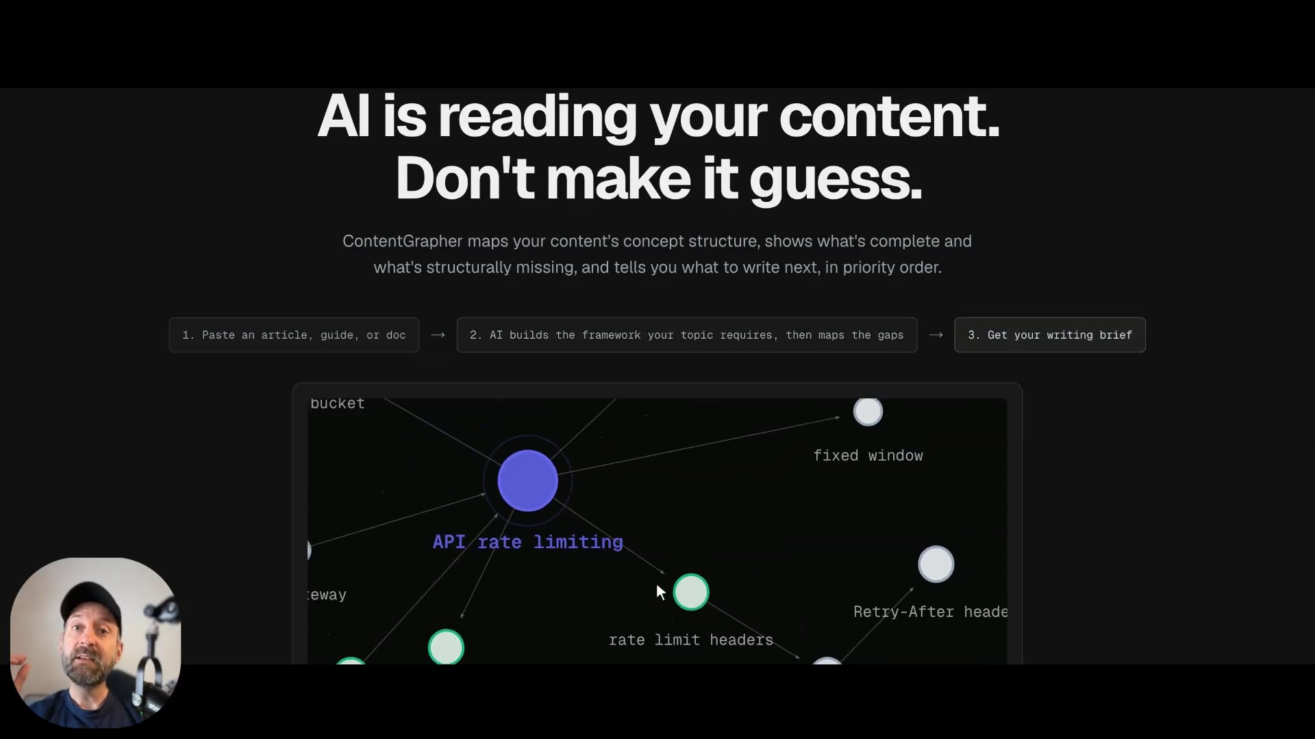
{"action": "scroll", "coordinate": [656, 582], "scroll_direction": "down", "scroll_amount": 4}
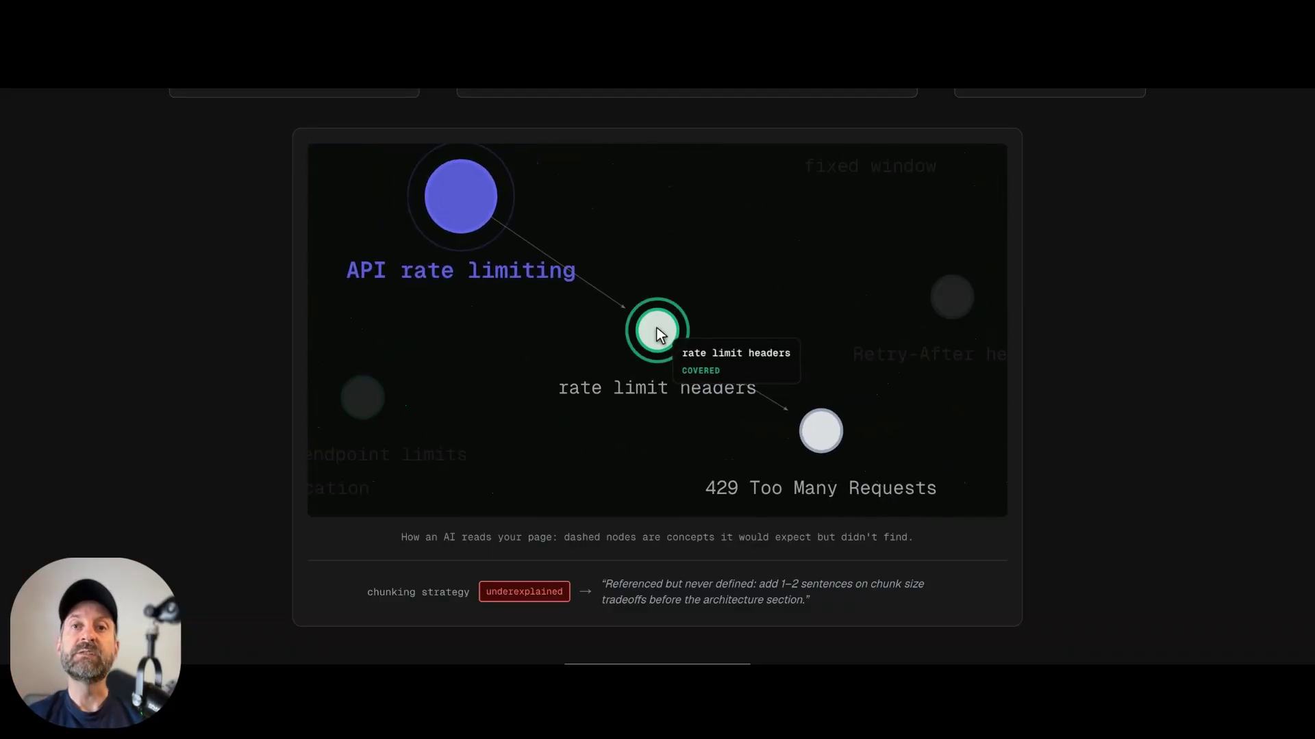
{"action": "scroll", "coordinate": [657, 363], "scroll_direction": "up", "scroll_amount": 1}
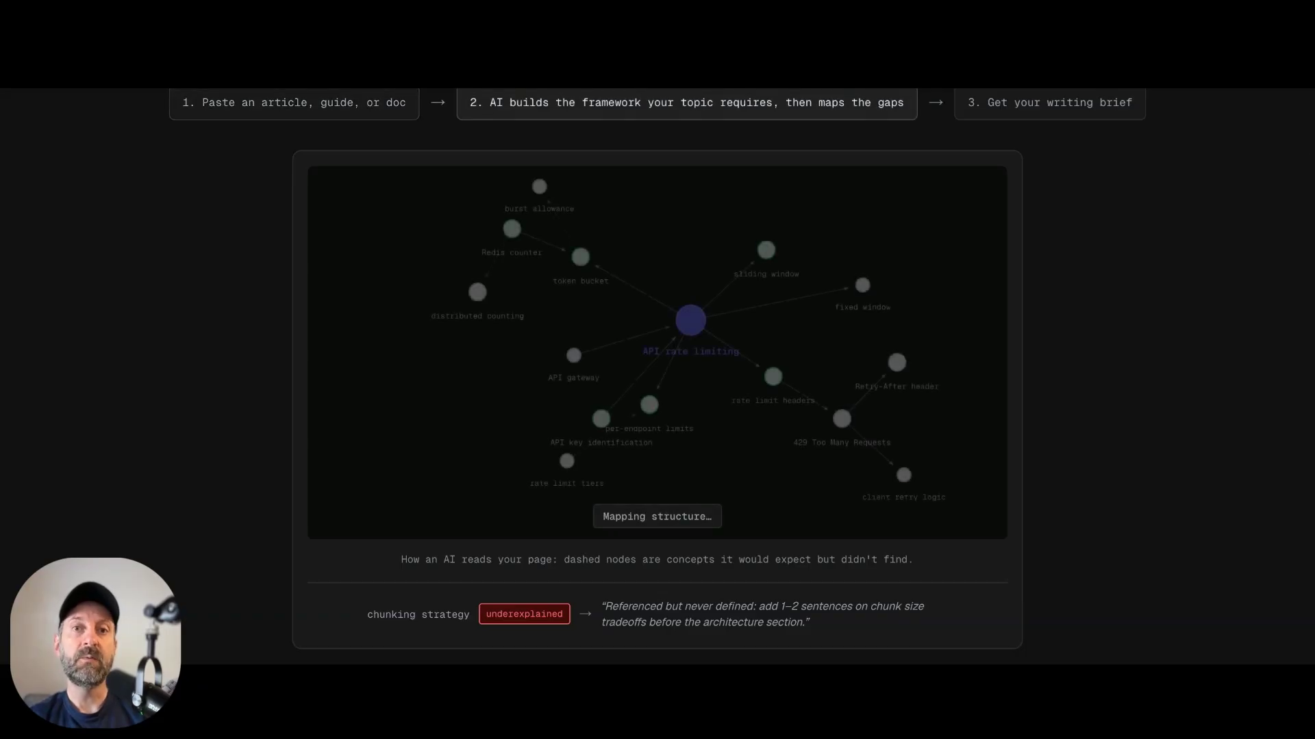
{"action": "left_click", "coordinate": [660, 352]}
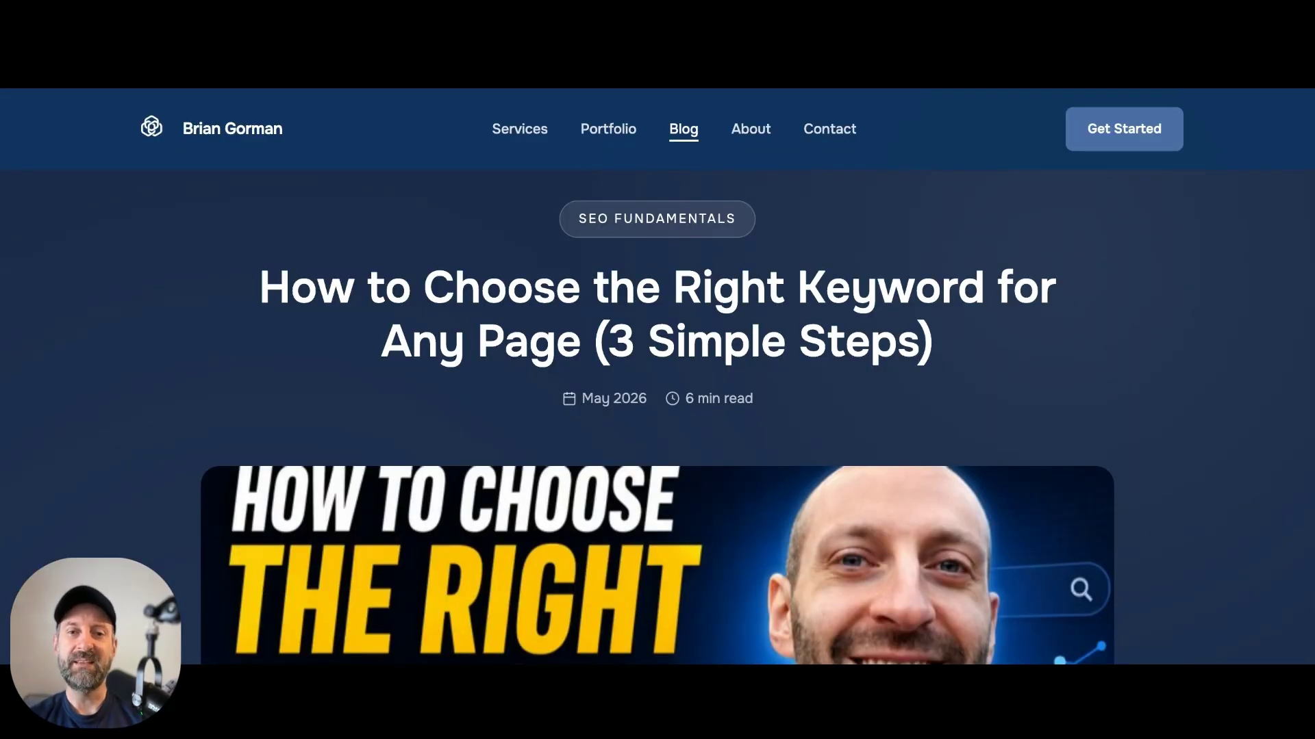
{"action": "scroll", "coordinate": [141, 287], "scroll_direction": "down", "scroll_amount": 15}
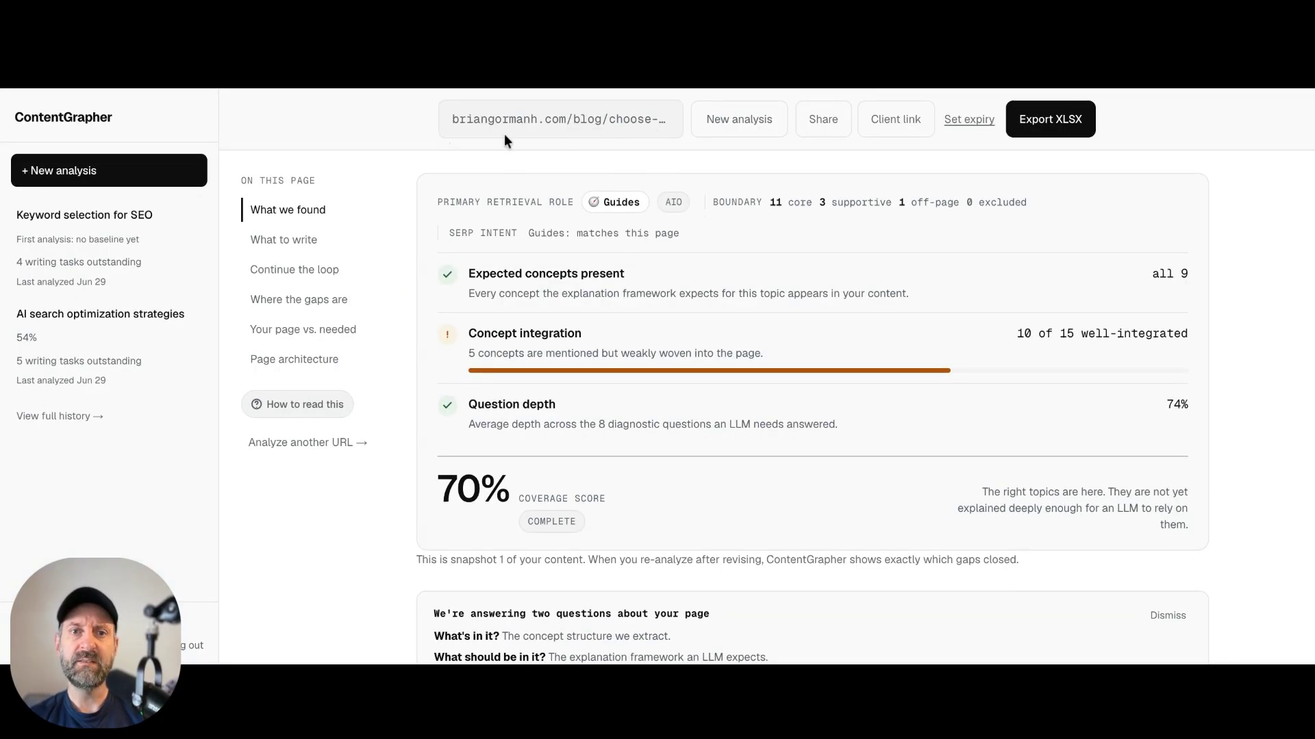
- Review the keyword article's coverage summary and inspect the Quick Wins points in the Writing Agenda chart
{"action": "key", "text": "ctrl+plus"}
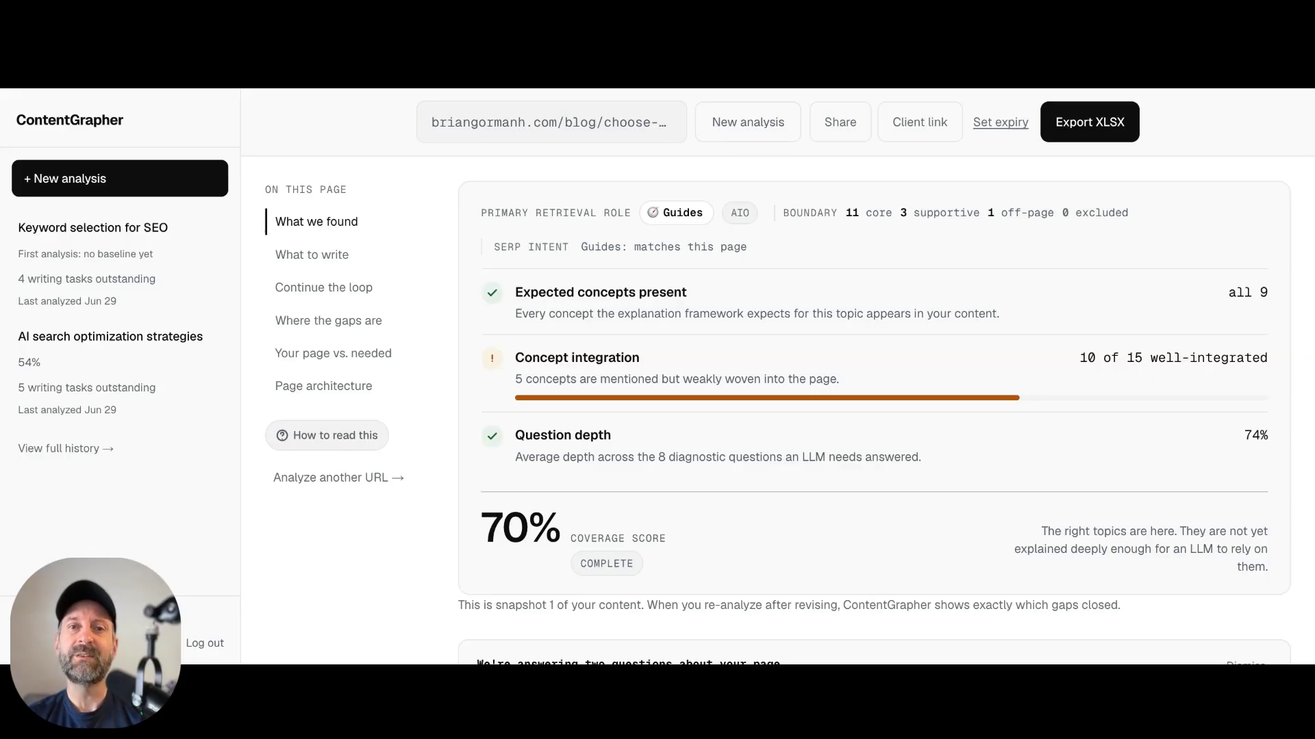
{"action": "scroll", "coordinate": [430, 227], "scroll_direction": "down", "scroll_amount": 3}
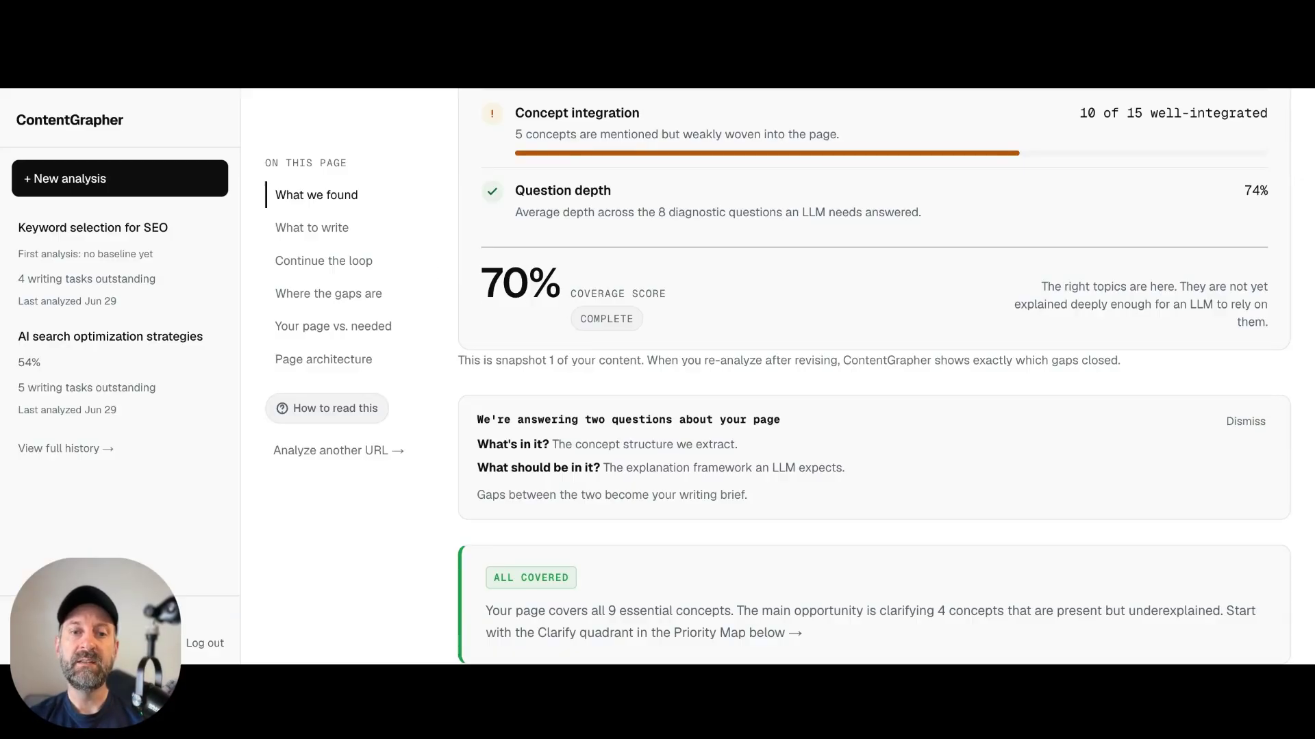
{"action": "scroll", "coordinate": [874, 370], "scroll_direction": "down", "scroll_amount": 10}
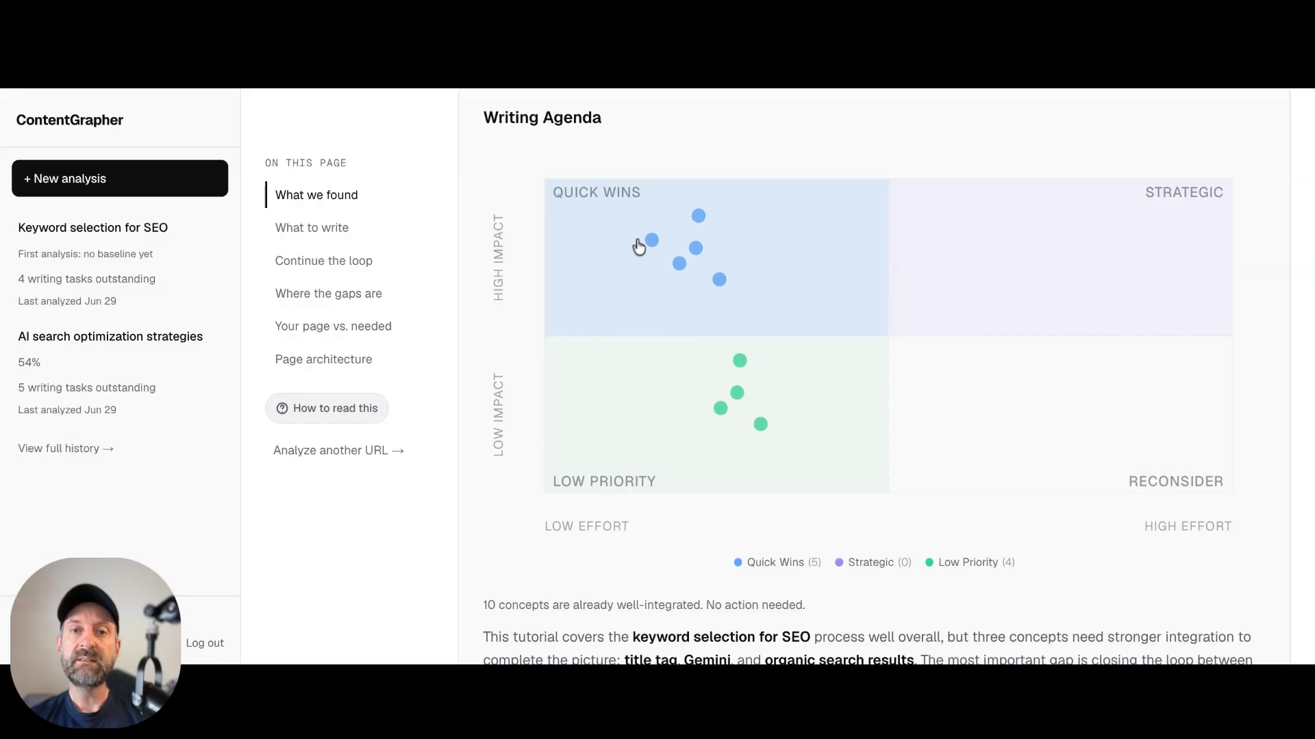
{"action": "mouse_move", "coordinate": [698, 216]}
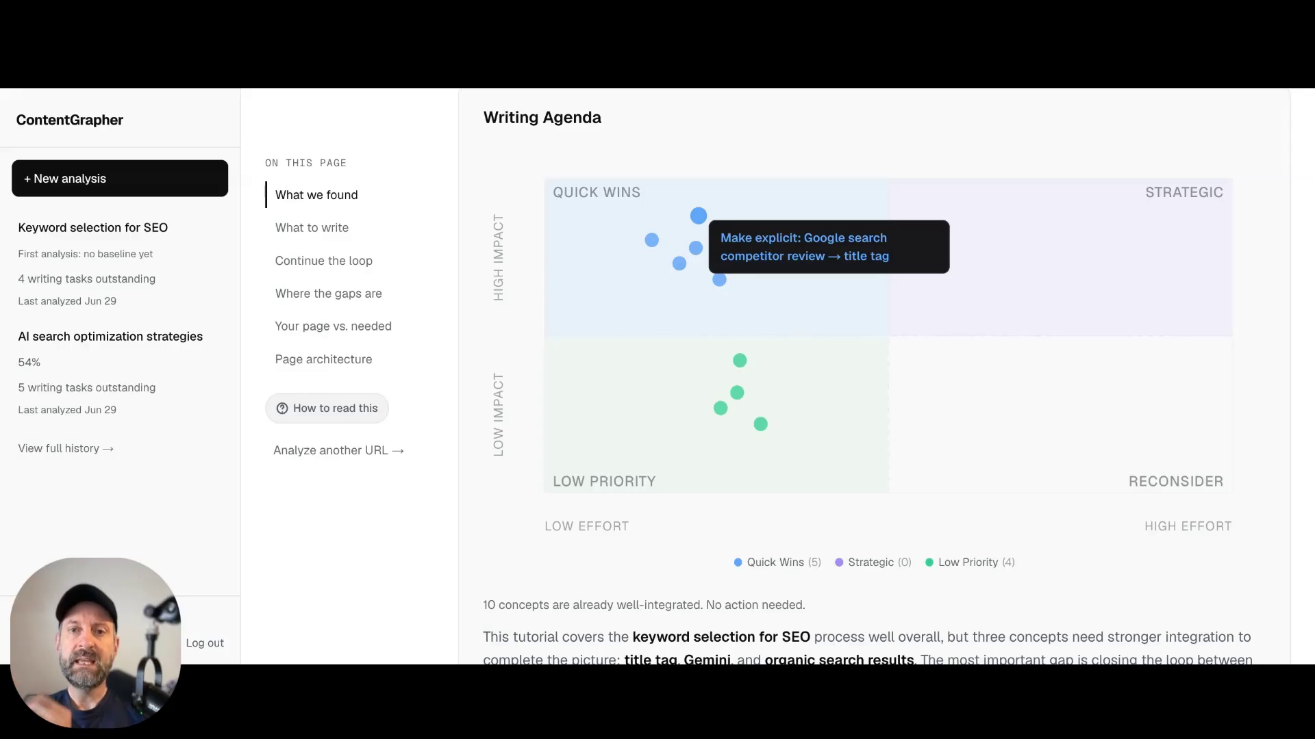
{"action": "mouse_move", "coordinate": [652, 242]}
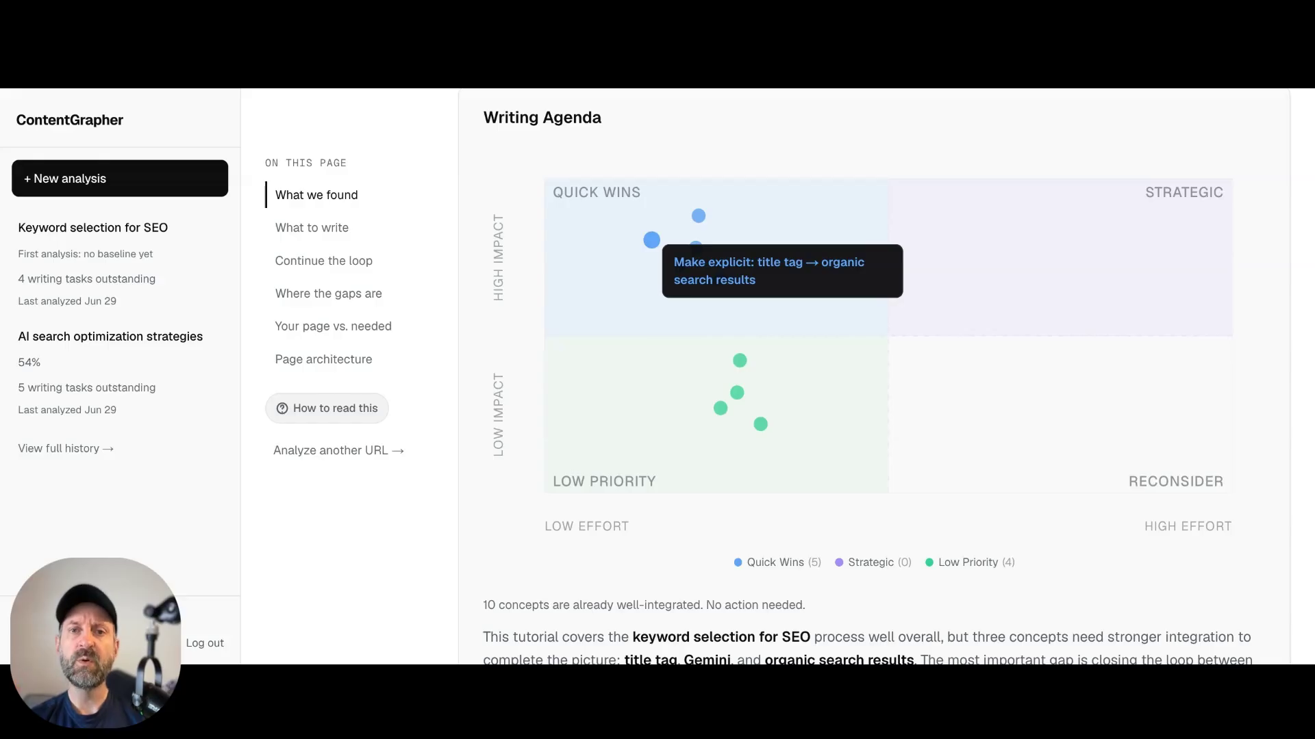
{"action": "mouse_move", "coordinate": [696, 251]}
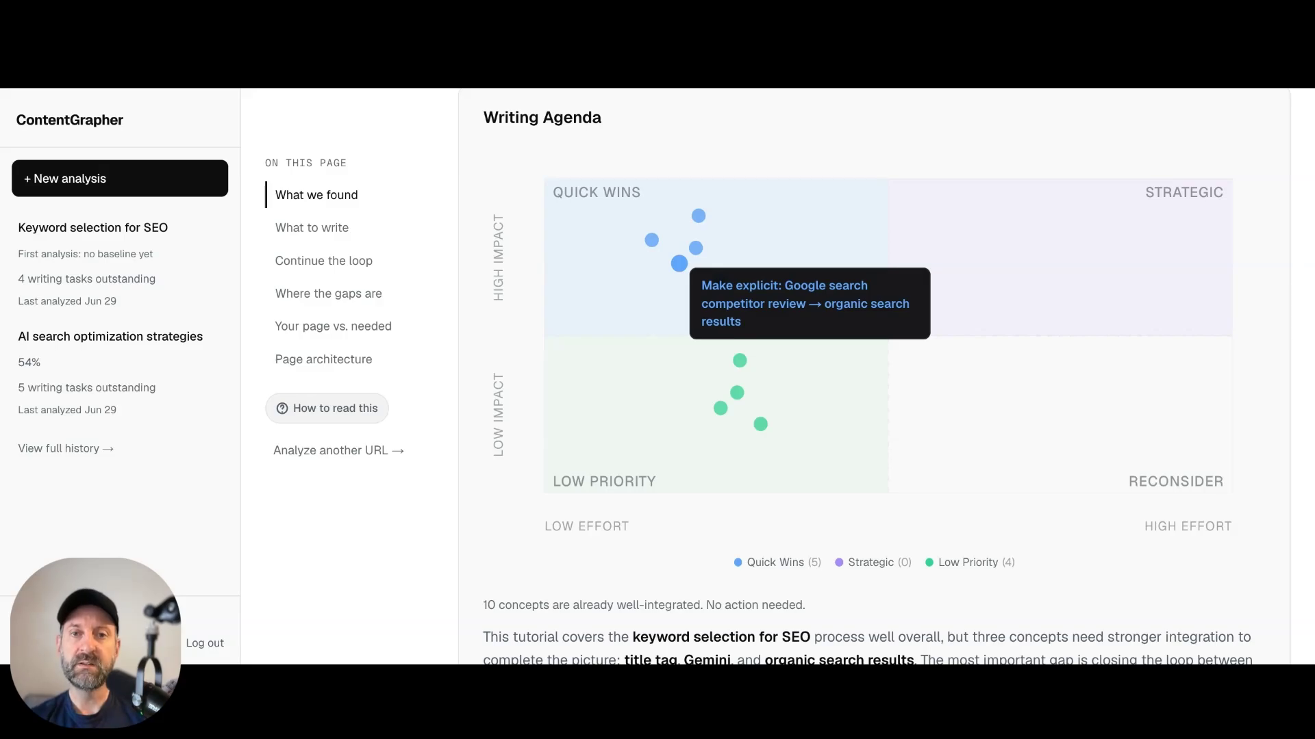
{"action": "mouse_move", "coordinate": [720, 282]}
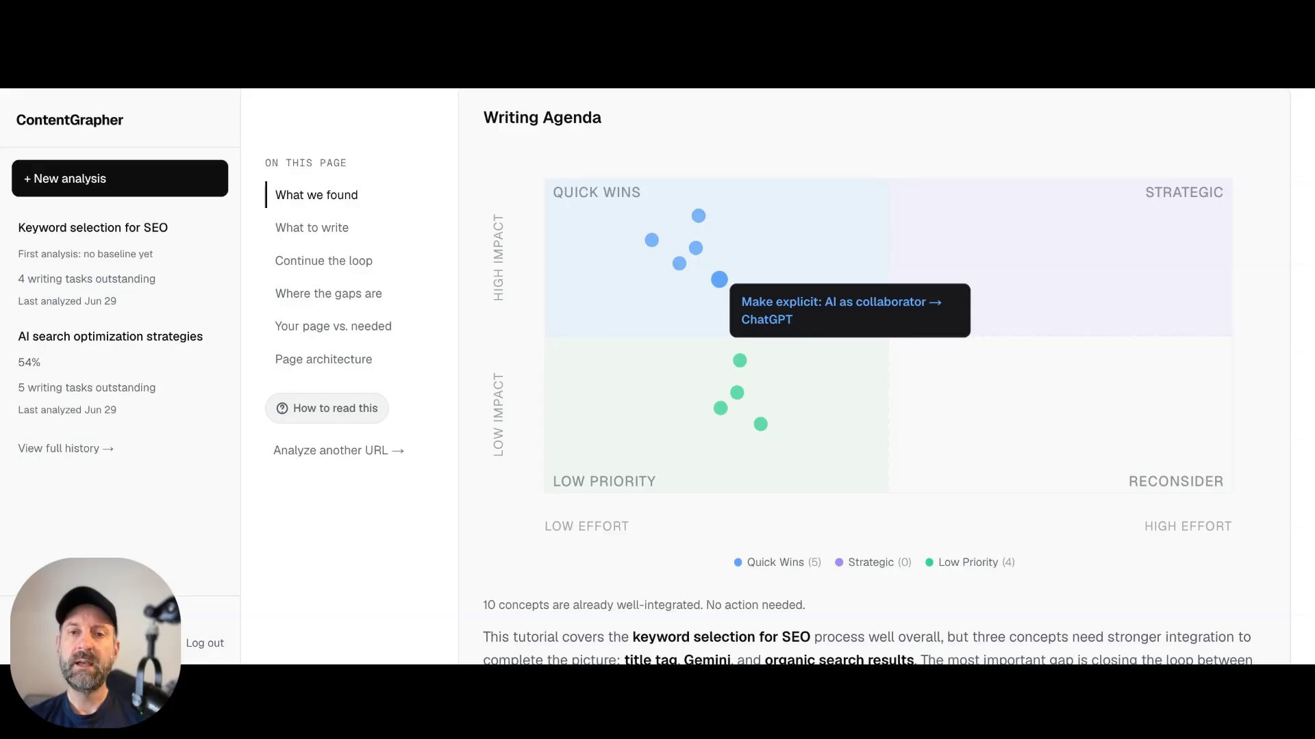
- Expand the "primary keyword → title tag" recommendation under Relationships to Make Explicit and read its suggested sentence
{"action": "scroll", "coordinate": [475, 184], "scroll_direction": "down", "scroll_amount": 5}
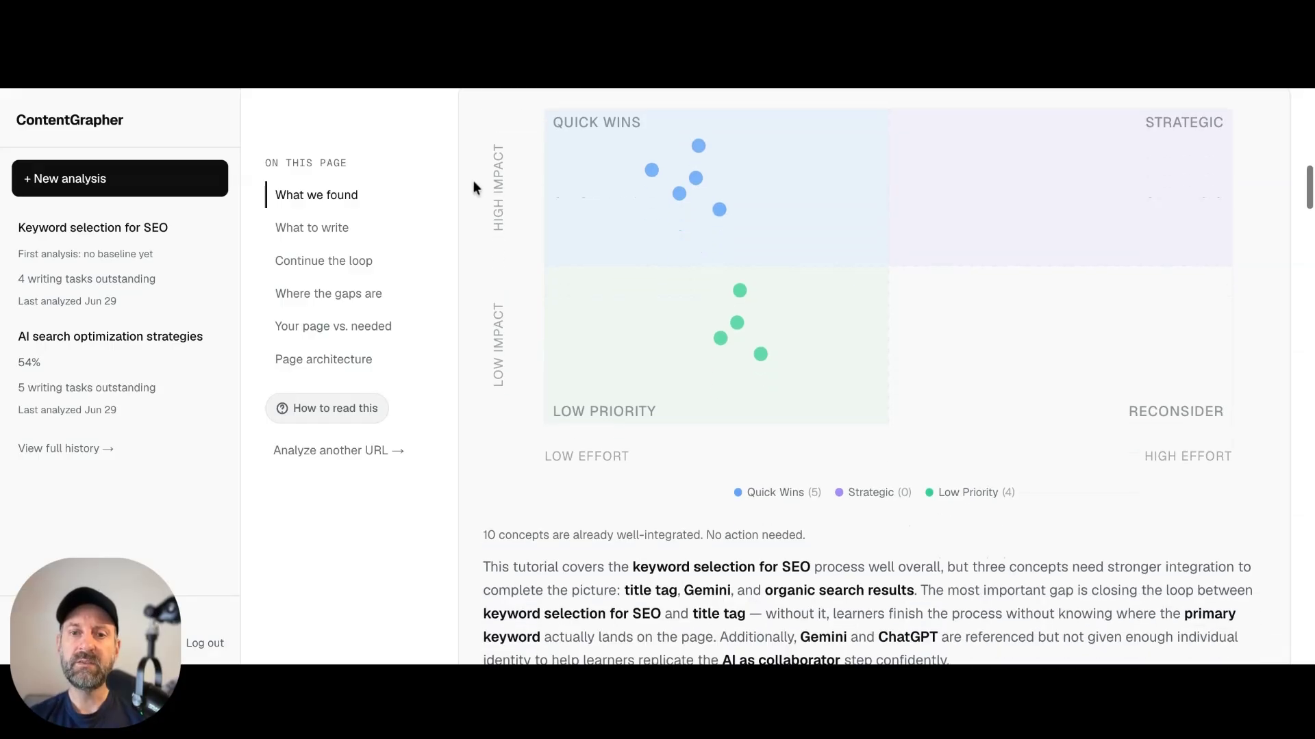
{"action": "scroll", "coordinate": [874, 377], "scroll_direction": "down", "scroll_amount": 2}
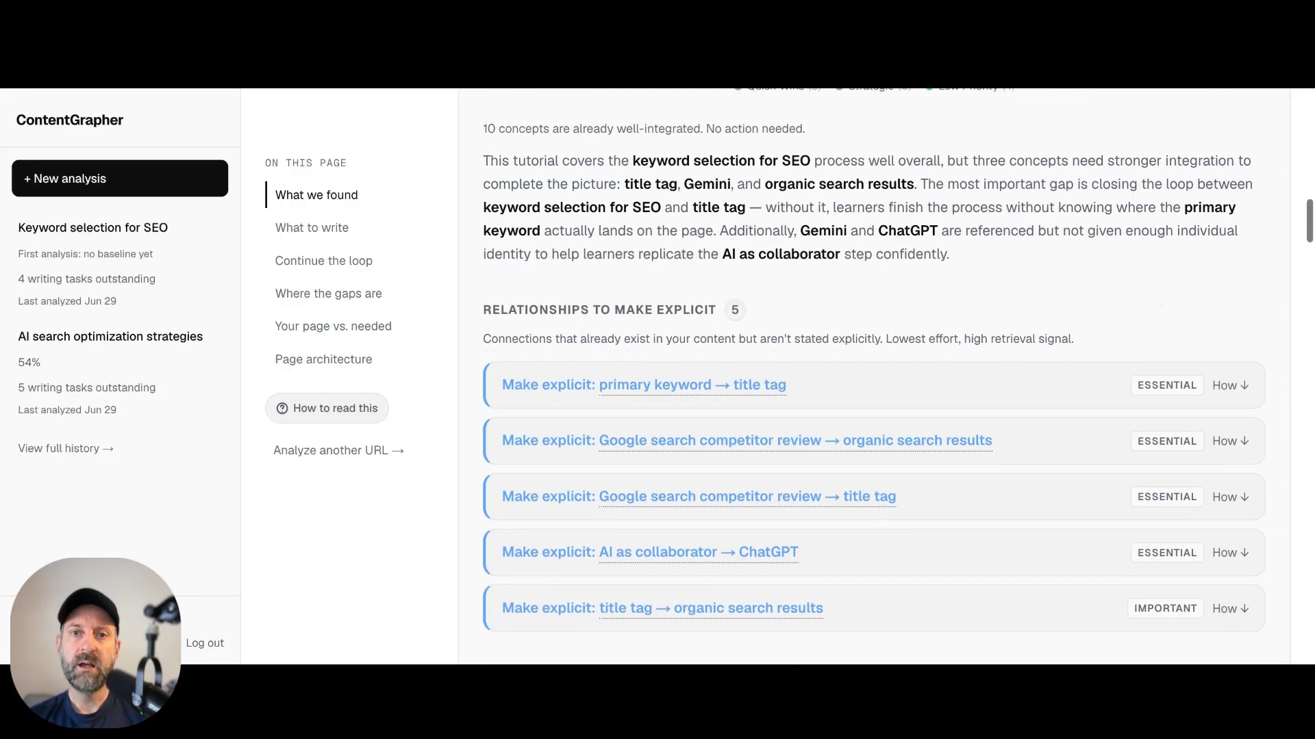
{"action": "scroll", "coordinate": [873, 377], "scroll_direction": "down", "scroll_amount": 1}
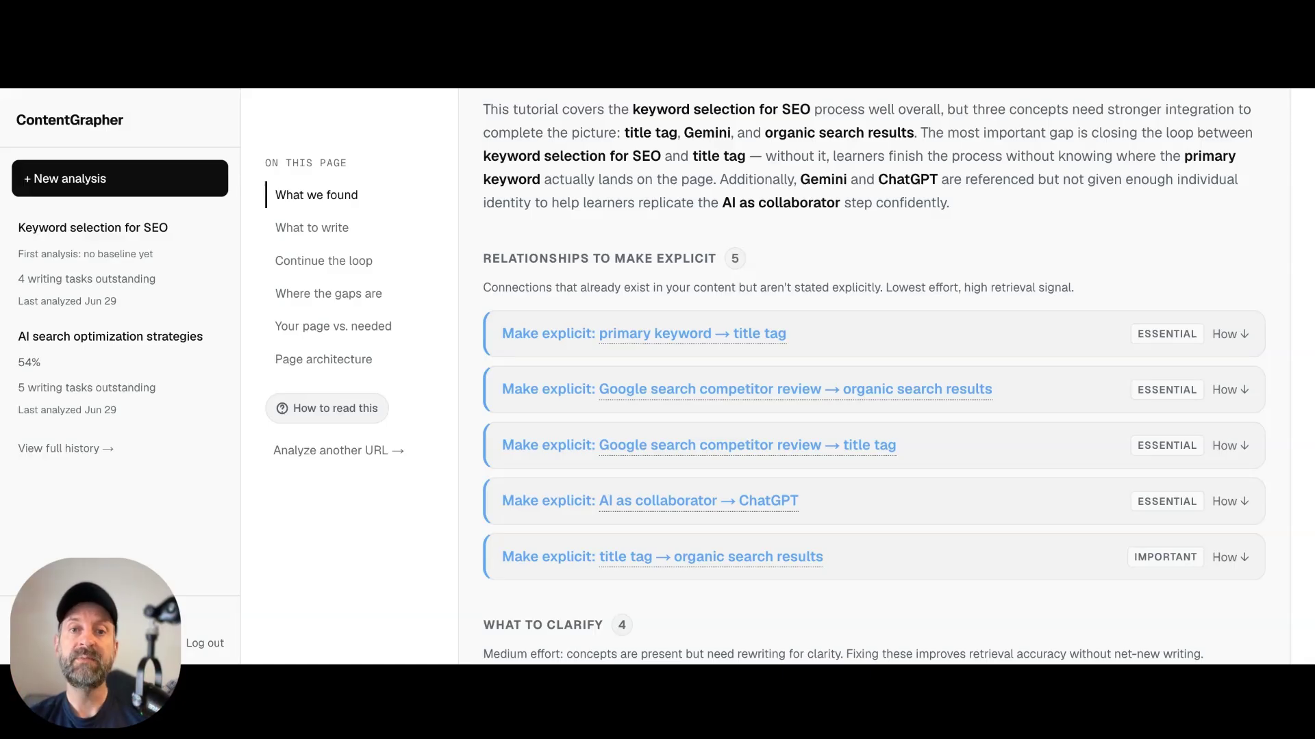
{"action": "scroll", "coordinate": [873, 377], "scroll_direction": "down", "scroll_amount": 3}
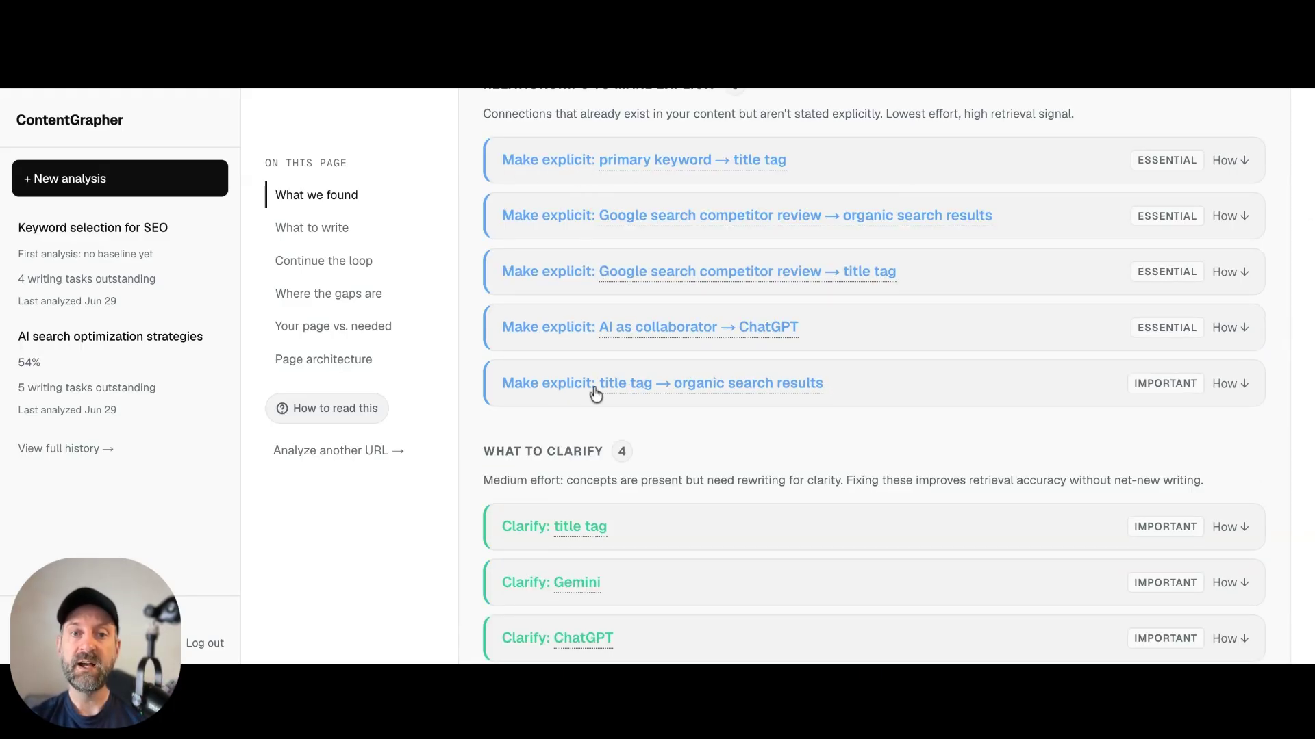
{"action": "left_click", "coordinate": [1001, 163]}
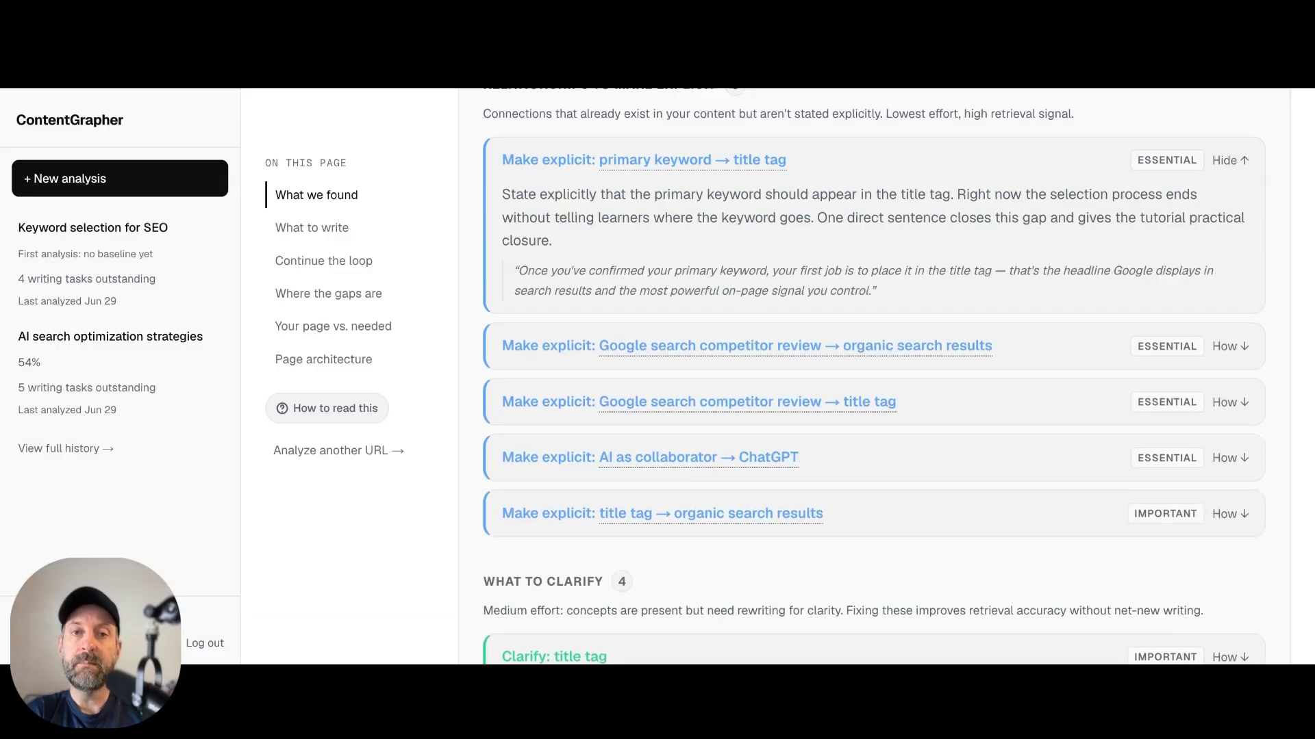
{"action": "scroll", "coordinate": [873, 376], "scroll_direction": "down", "scroll_amount": 1}
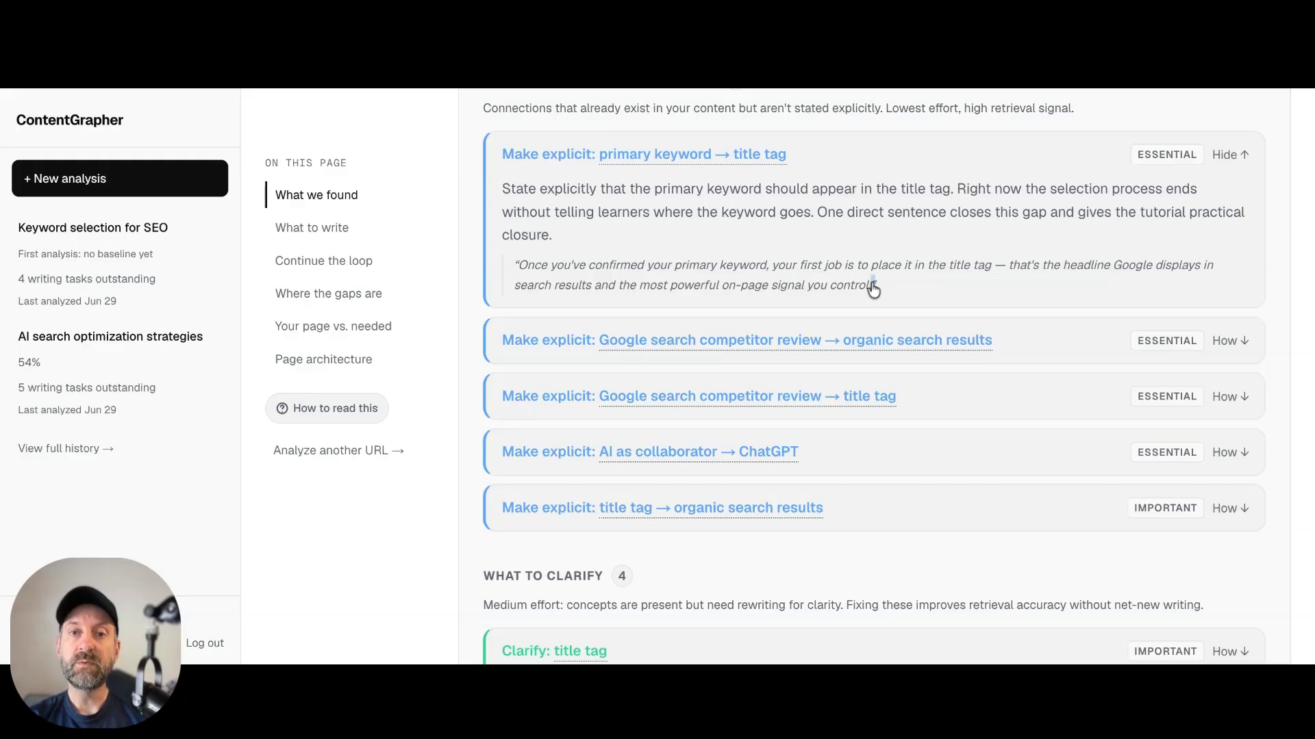
{"action": "left_click_drag", "start_coordinate": [875, 285], "coordinate": [507, 274]}
{"action": "left_click", "coordinate": [507, 273]}
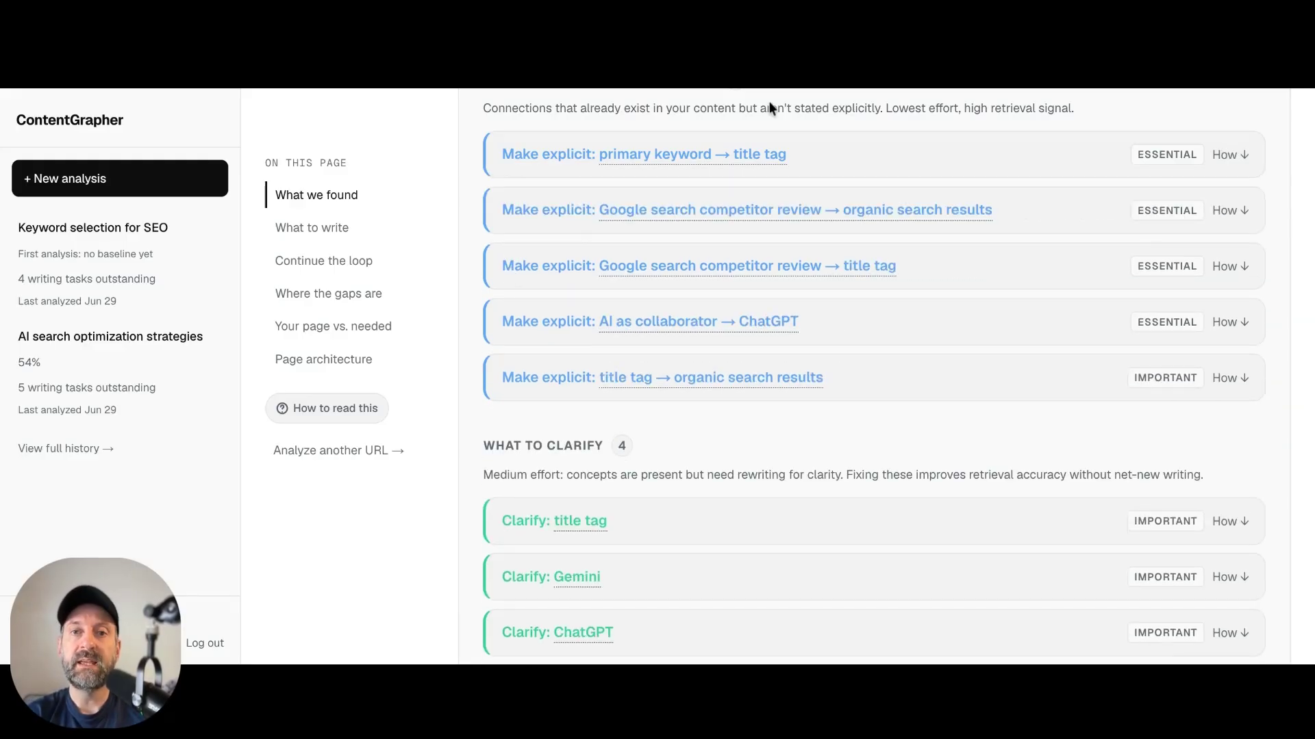
{"action": "left_click", "coordinate": [855, 170]}
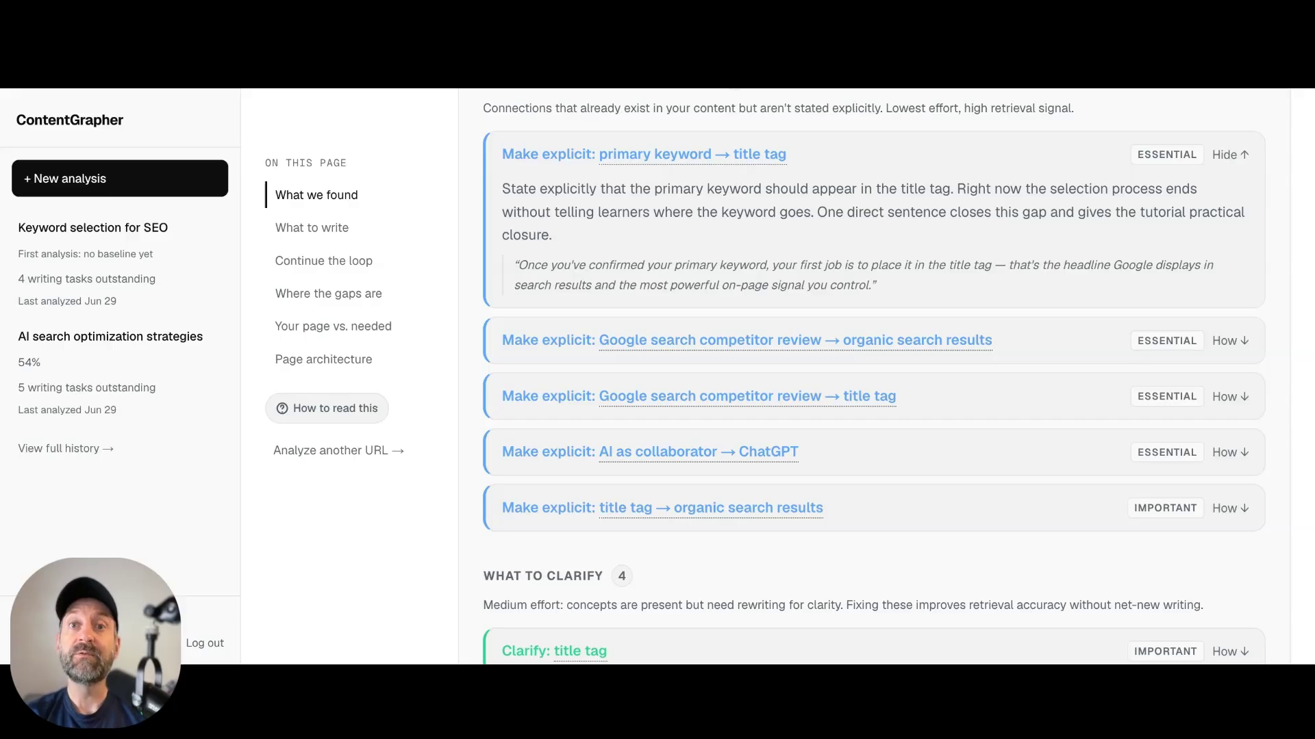
- Examine the concept connection cards and the coverage matrix with its diagnostic questions and supportive concepts
{"action": "scroll", "coordinate": [1129, 227], "scroll_direction": "down", "scroll_amount": 10}
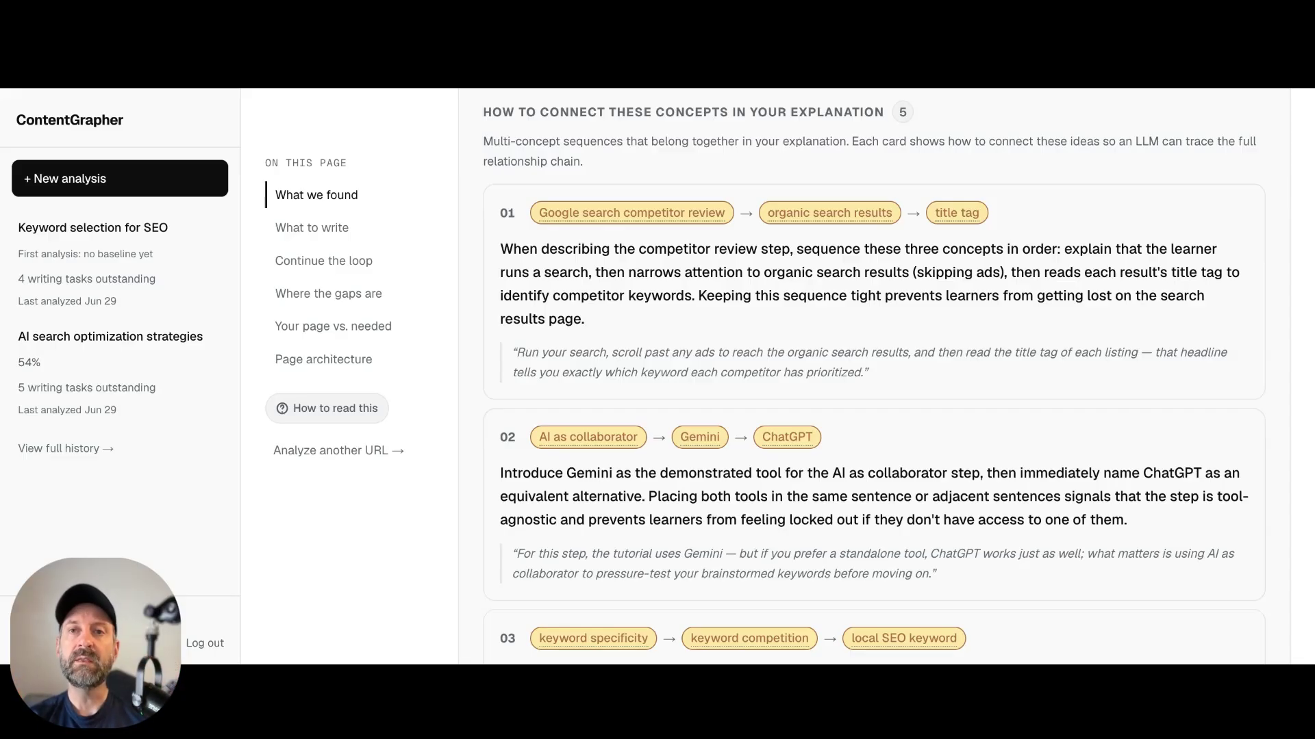
{"action": "scroll", "coordinate": [870, 382], "scroll_direction": "down", "scroll_amount": 1}
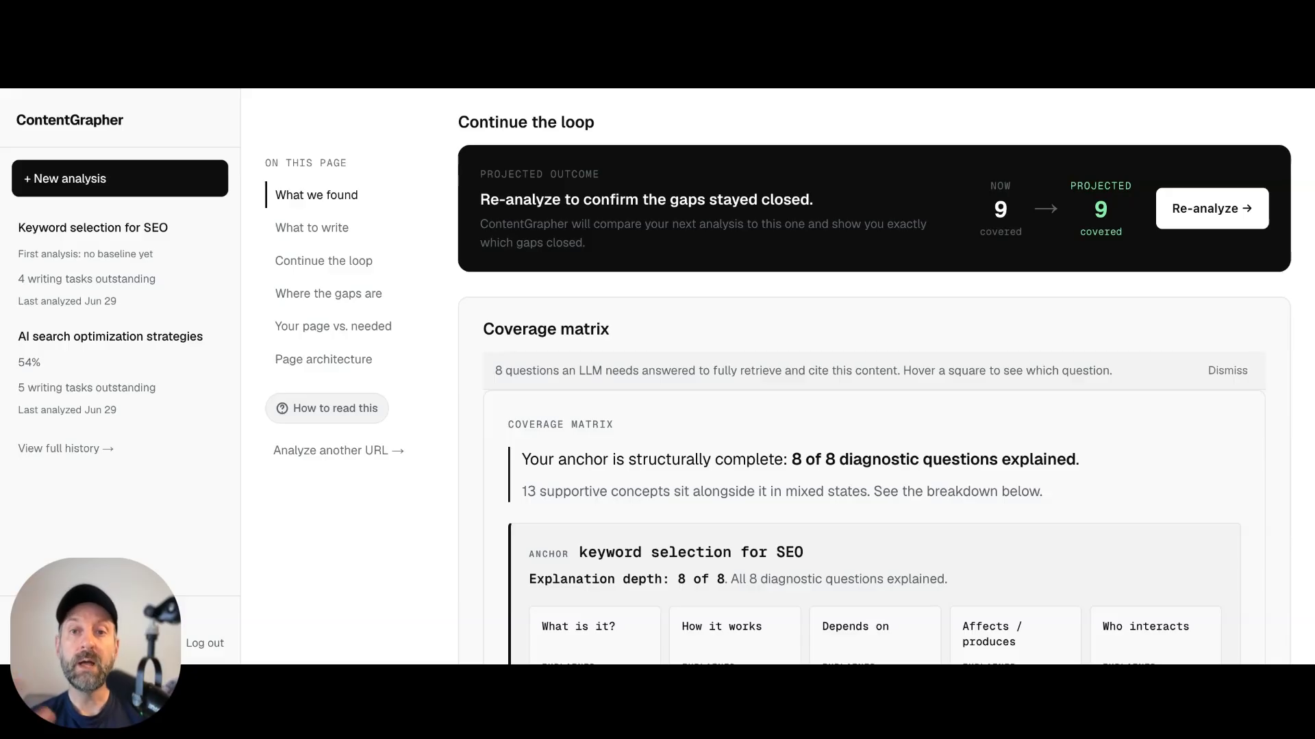
{"action": "scroll", "coordinate": [1271, 253], "scroll_direction": "down", "scroll_amount": 3}
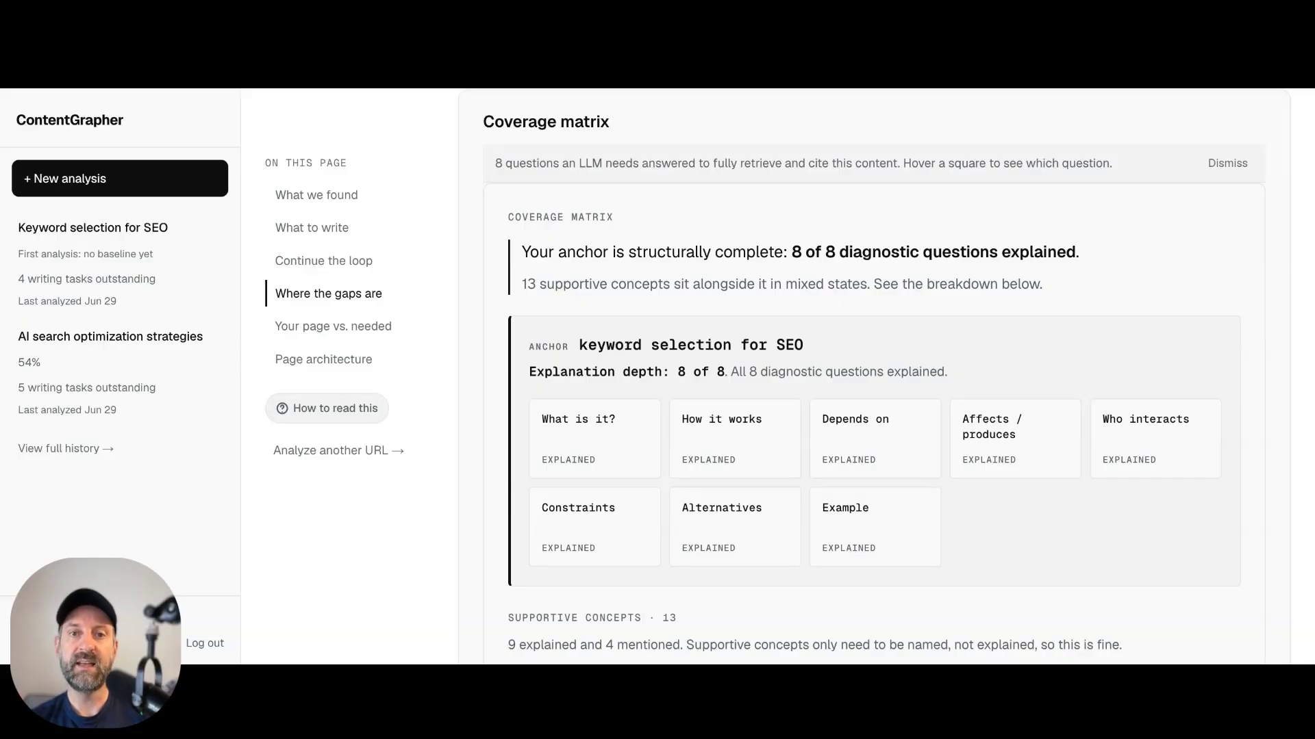
{"action": "scroll", "coordinate": [873, 376], "scroll_direction": "down", "scroll_amount": 3}
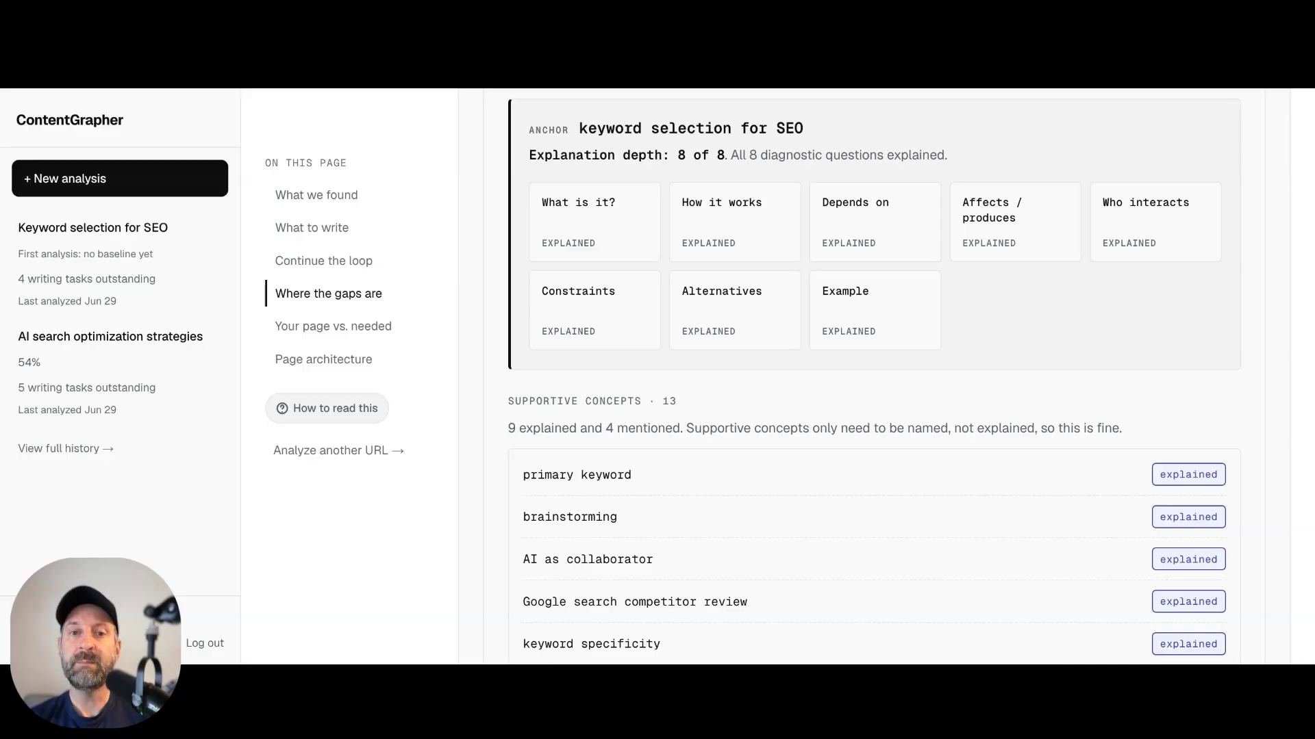
{"action": "scroll", "coordinate": [1259, 290], "scroll_direction": "down", "scroll_amount": 4}
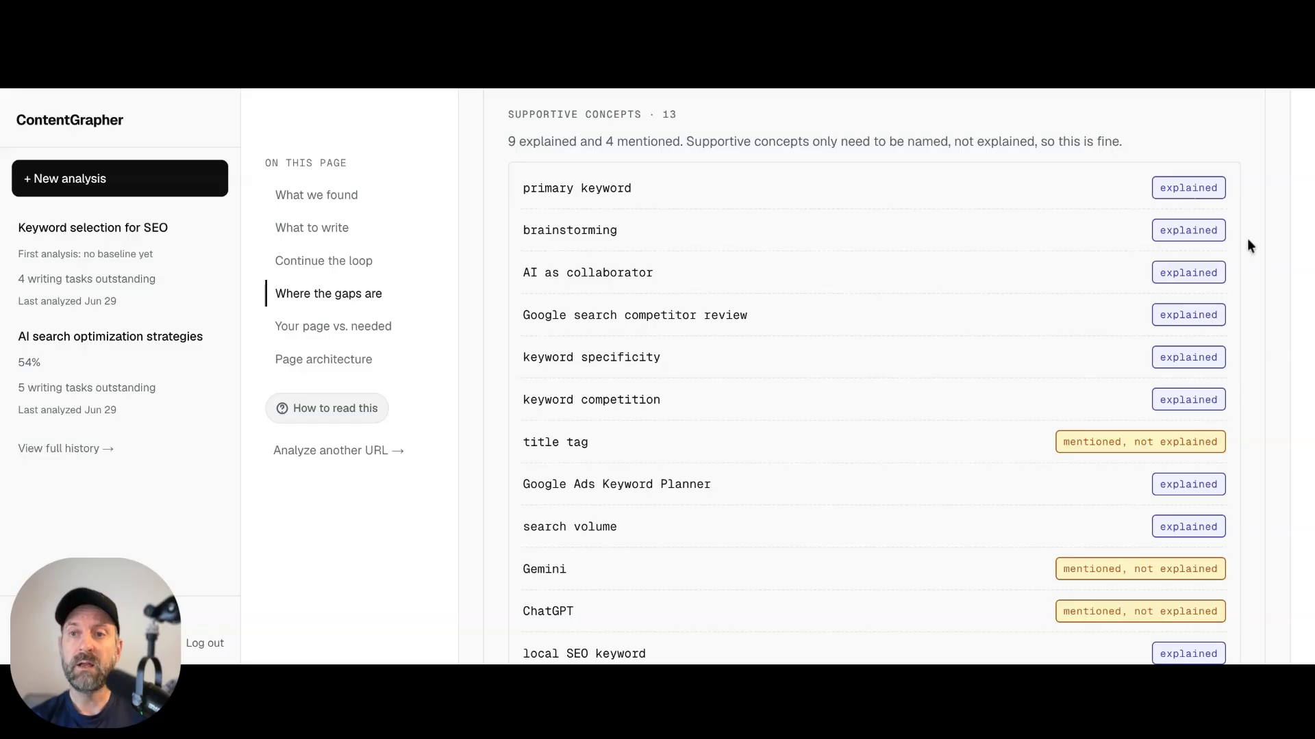
{"action": "scroll", "coordinate": [1260, 240], "scroll_direction": "down", "scroll_amount": 4}
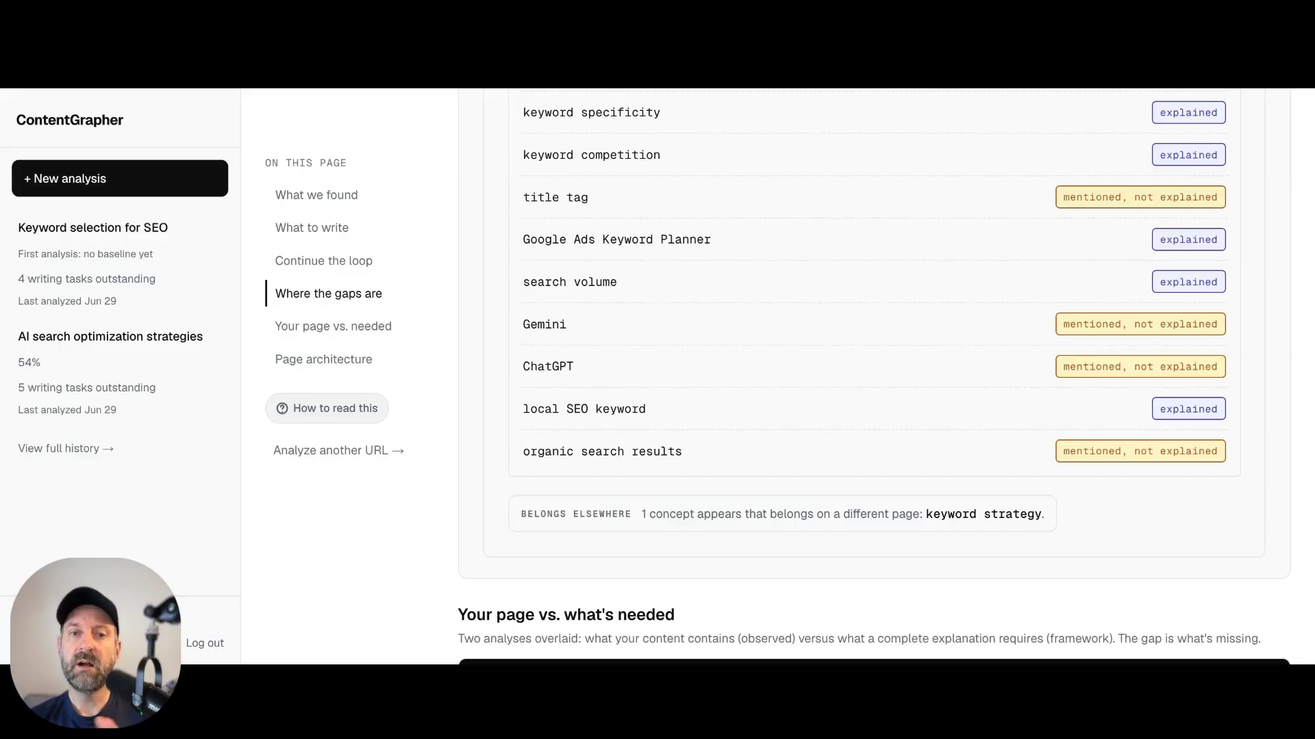
- Hide the scope rings in the page-versus-needed graph and switch it to the Observed only view
{"action": "scroll", "coordinate": [471, 347], "scroll_direction": "down", "scroll_amount": 8}
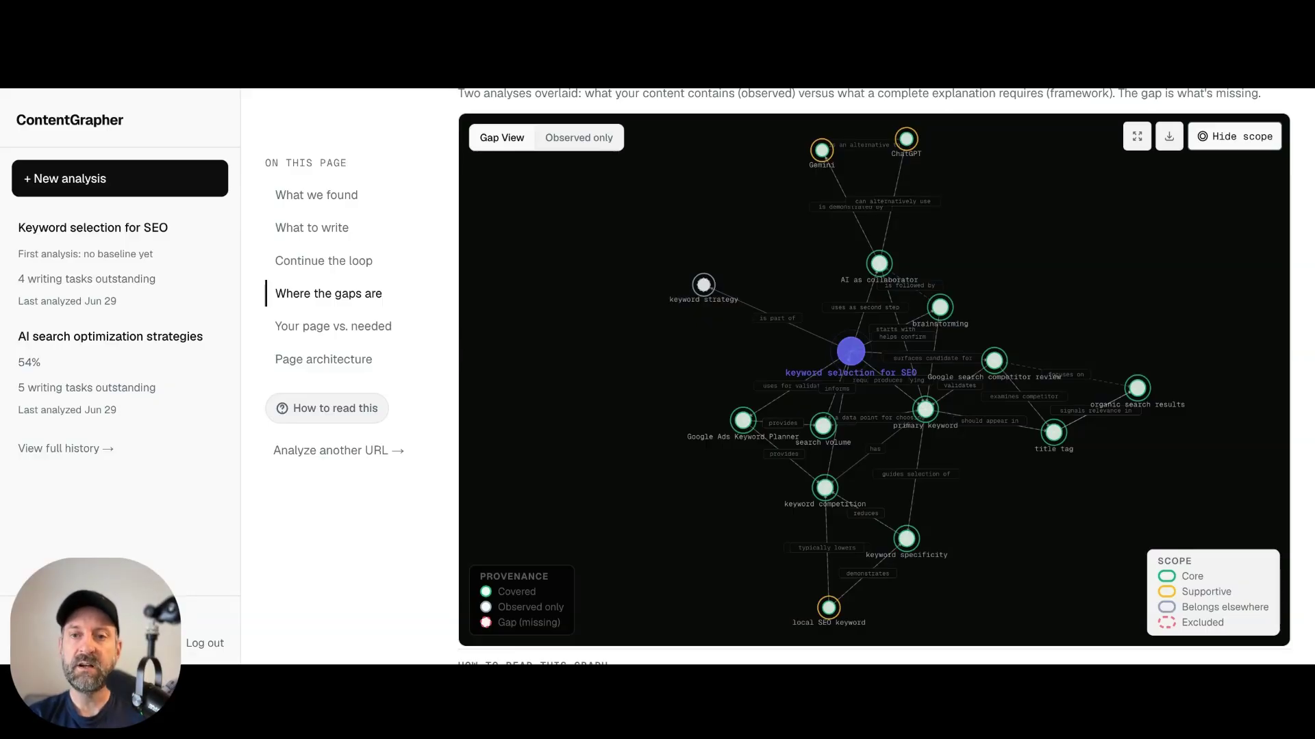
{"action": "left_click", "coordinate": [1235, 136]}
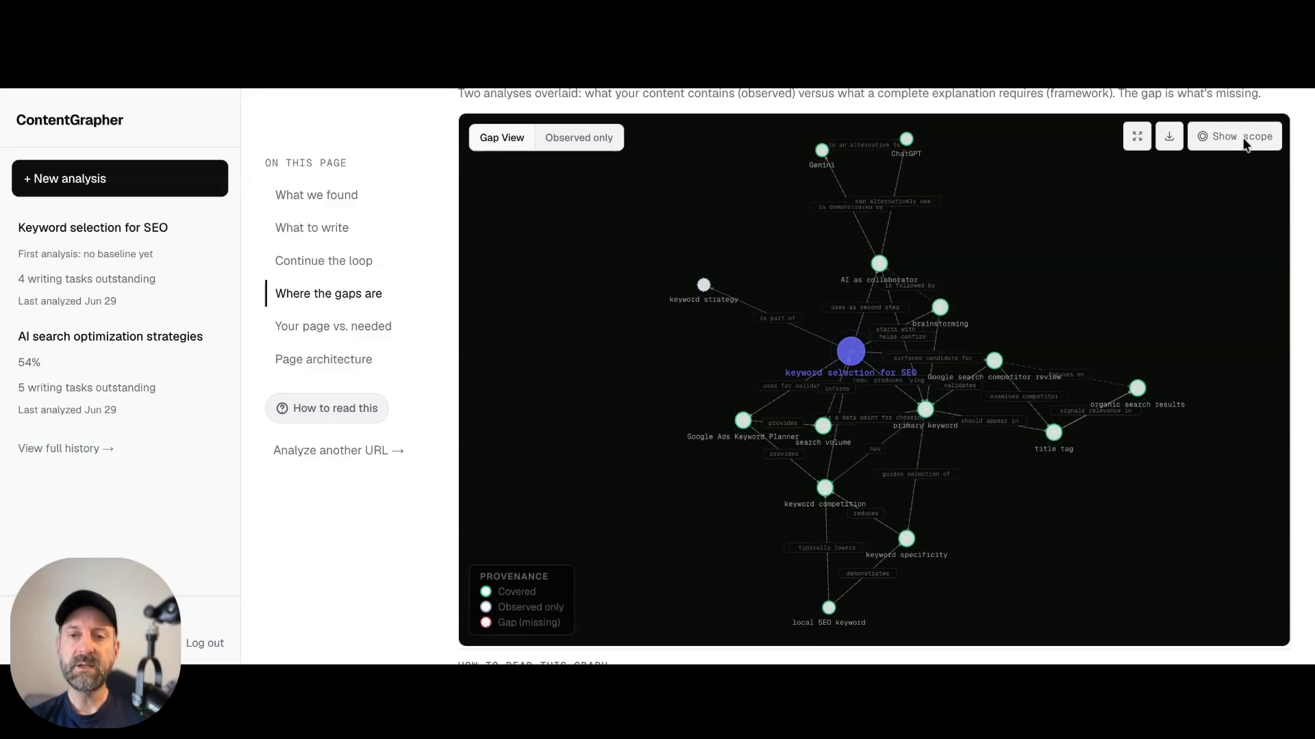
{"action": "left_click", "coordinate": [593, 144]}
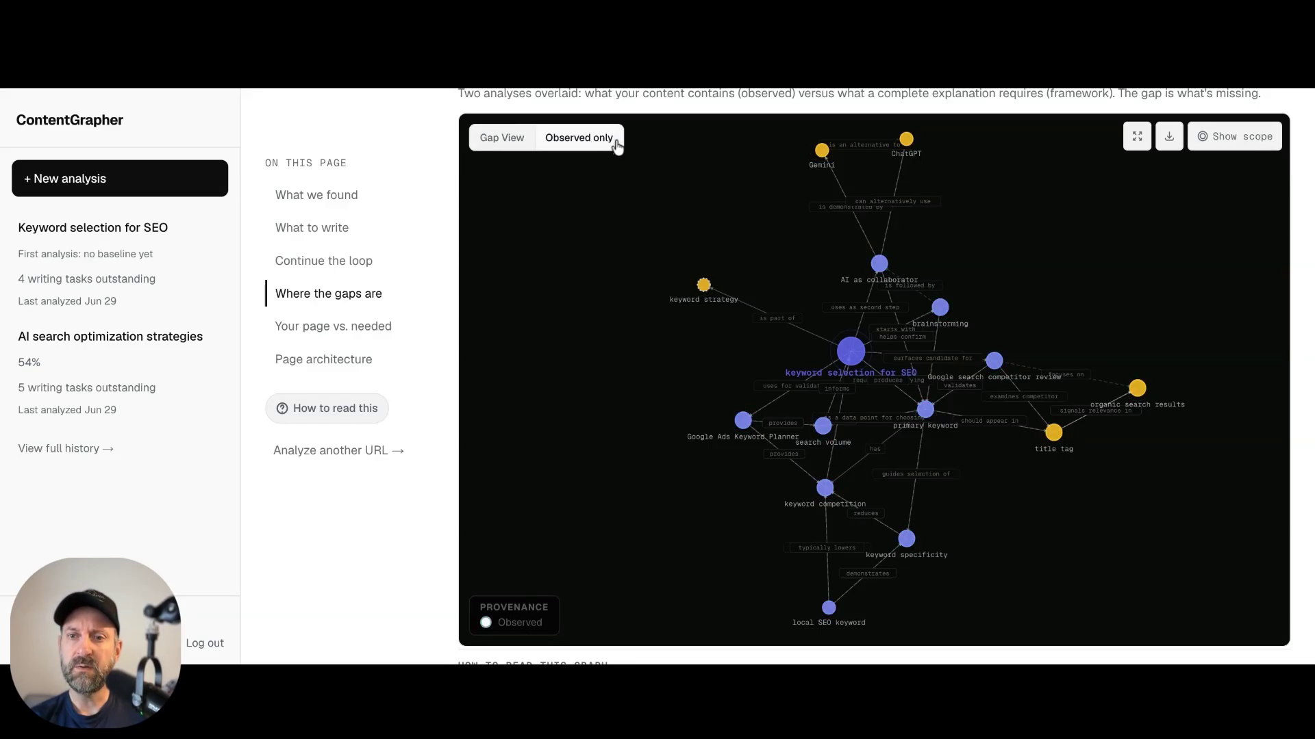
- Inspect the organic search results node in the observed graph and its links to neighbouring concepts
{"action": "left_click_drag", "start_coordinate": [652, 334], "coordinate": [625, 327]}
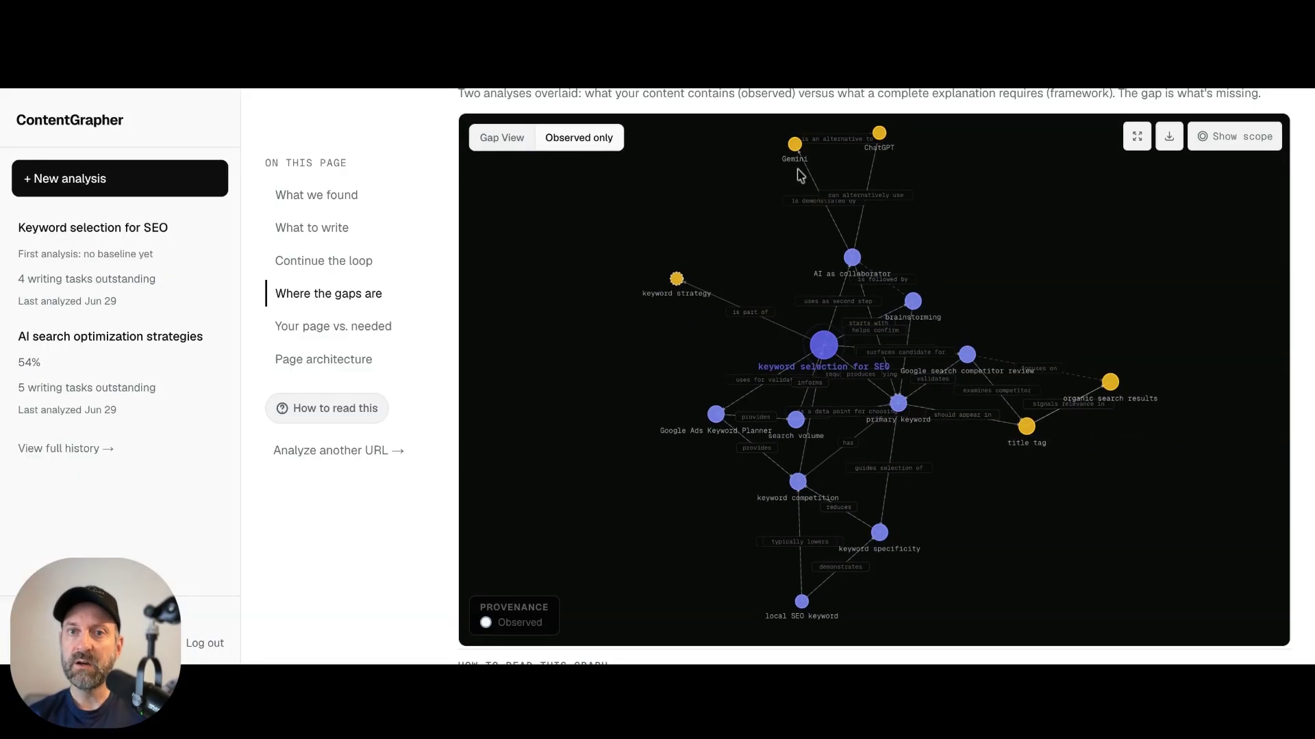
{"action": "scroll", "coordinate": [1008, 249], "scroll_direction": "up", "scroll_amount": 3}
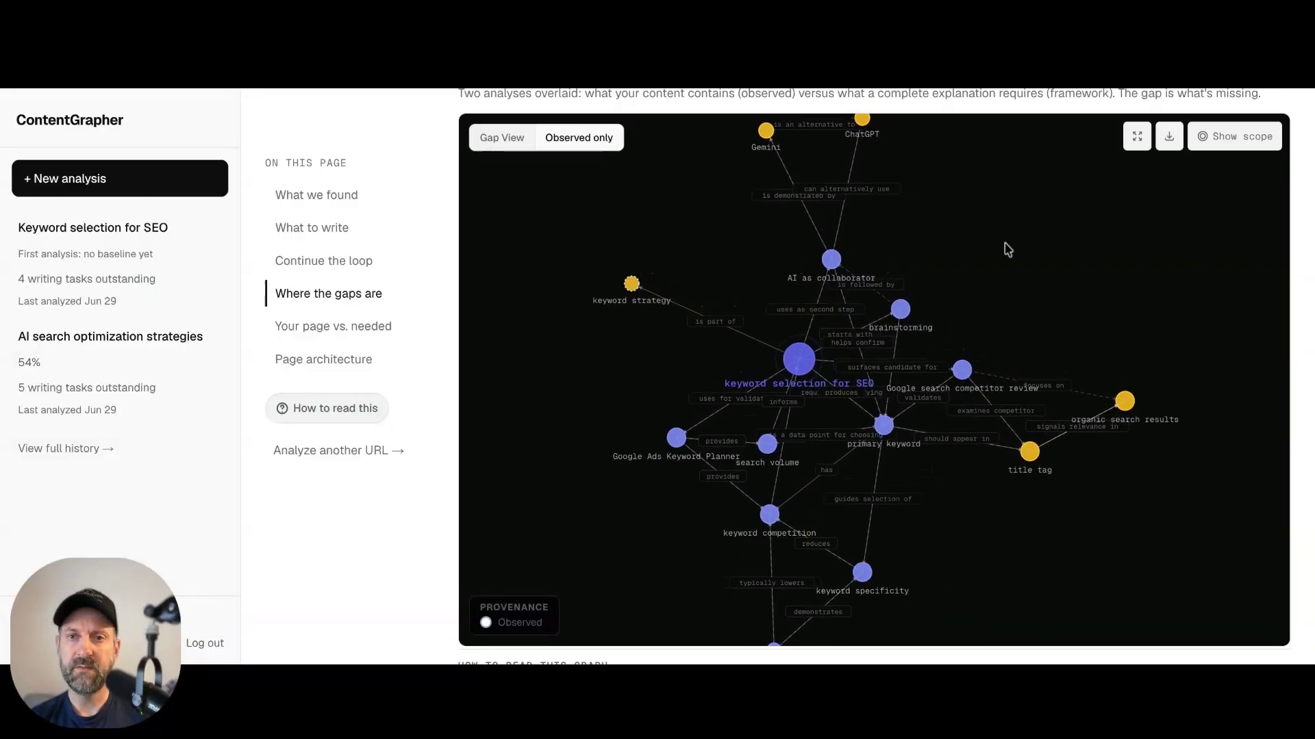
{"action": "scroll", "coordinate": [1007, 247], "scroll_direction": "up", "scroll_amount": 4}
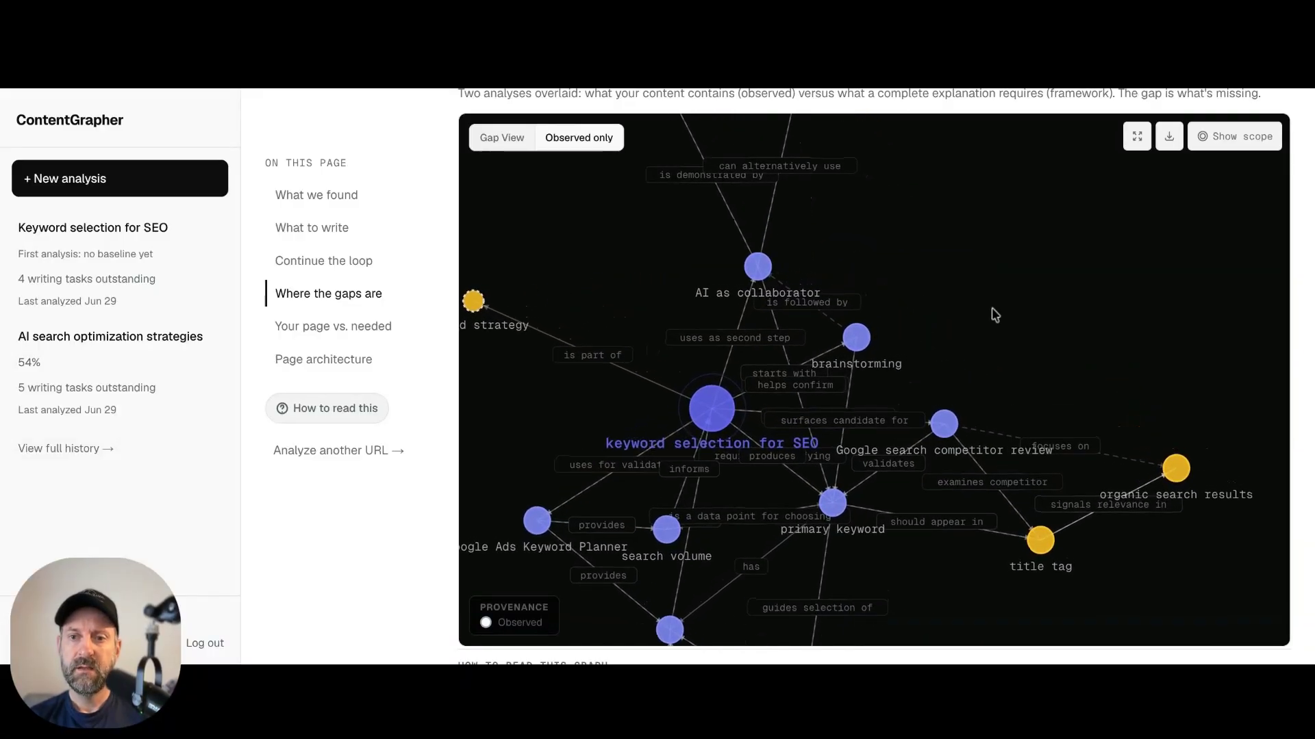
{"action": "left_click_drag", "start_coordinate": [994, 315], "coordinate": [951, 161]}
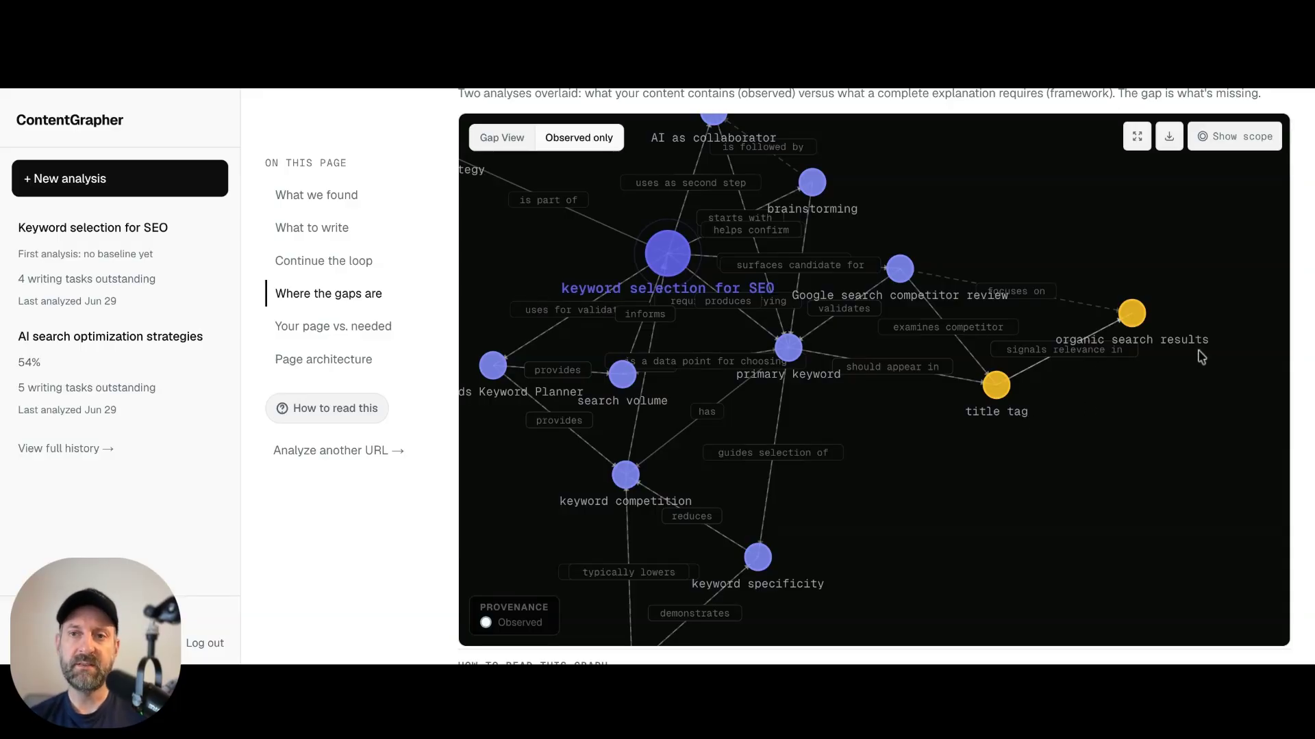
{"action": "left_click", "coordinate": [1132, 313]}
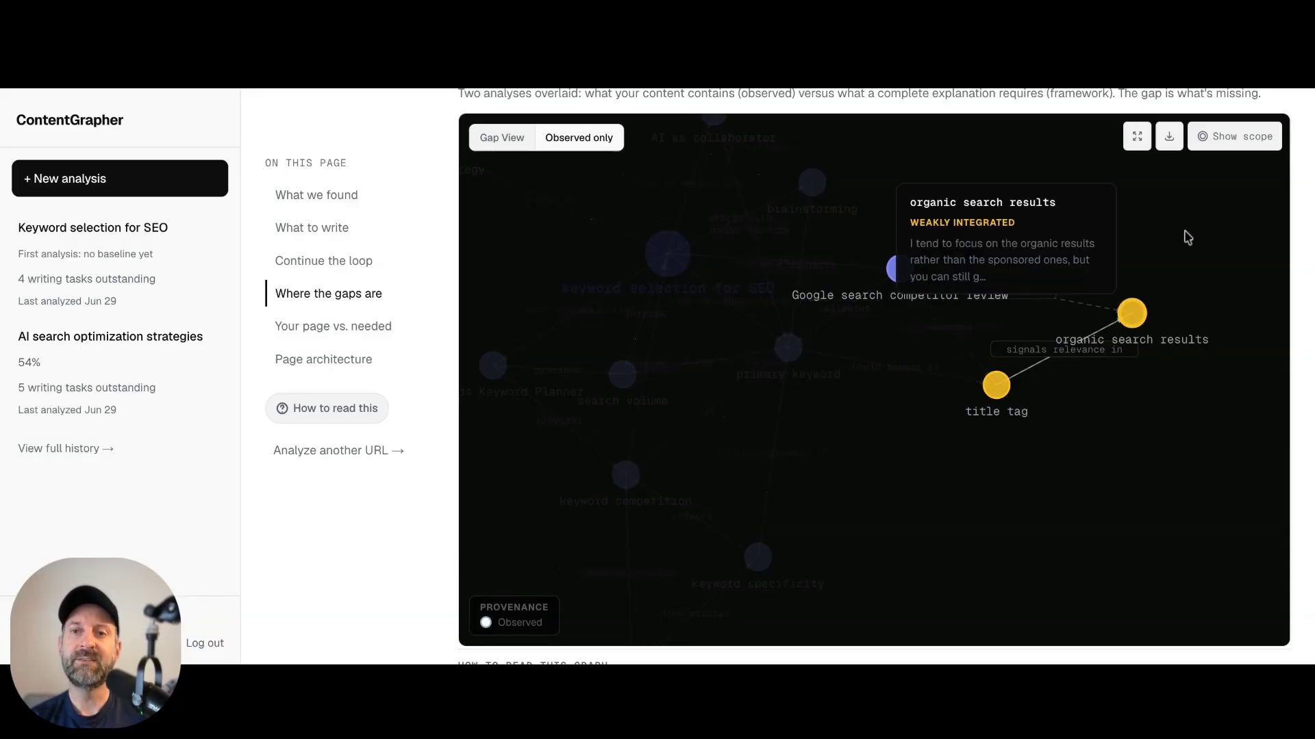
{"action": "left_click_drag", "start_coordinate": [1109, 476], "coordinate": [1186, 666]}
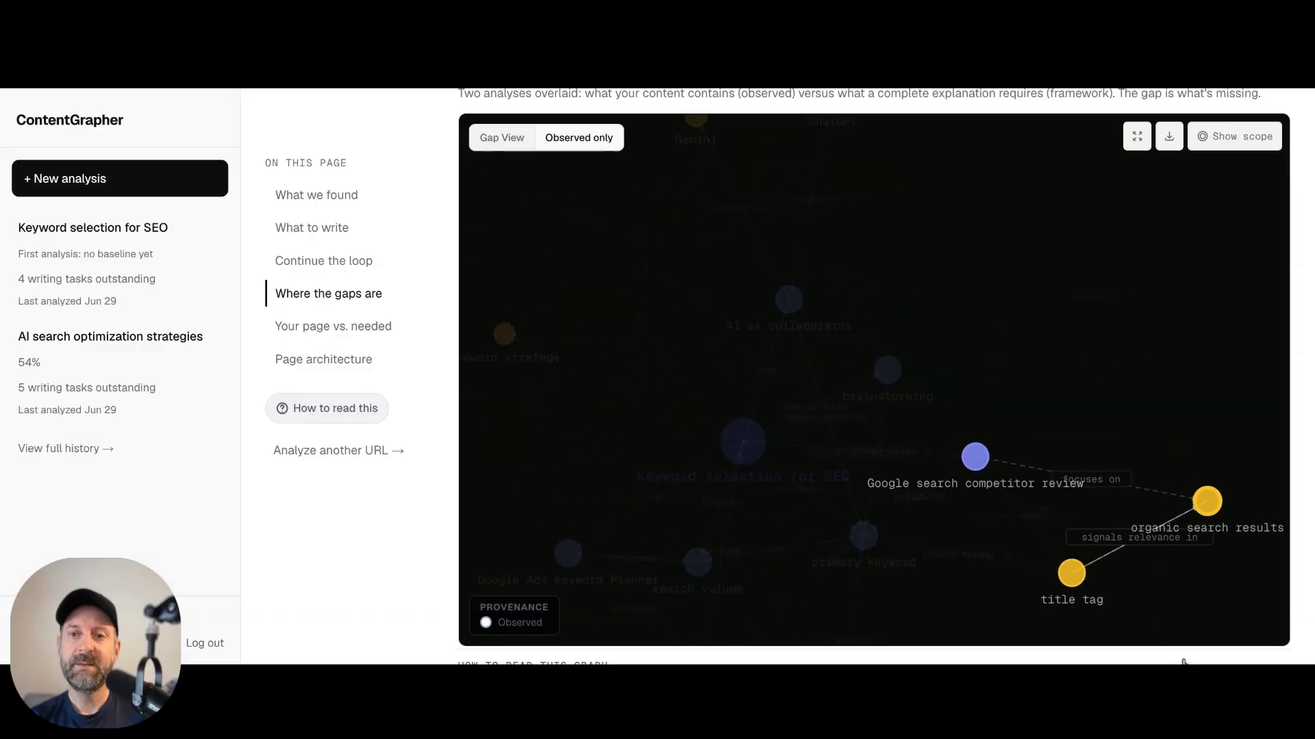
- Switch the page-versus-needed graph back to Gap View, show its scope rings, and inspect the keyword strategy and ChatGPT nodes
{"action": "left_click", "coordinate": [658, 302]}
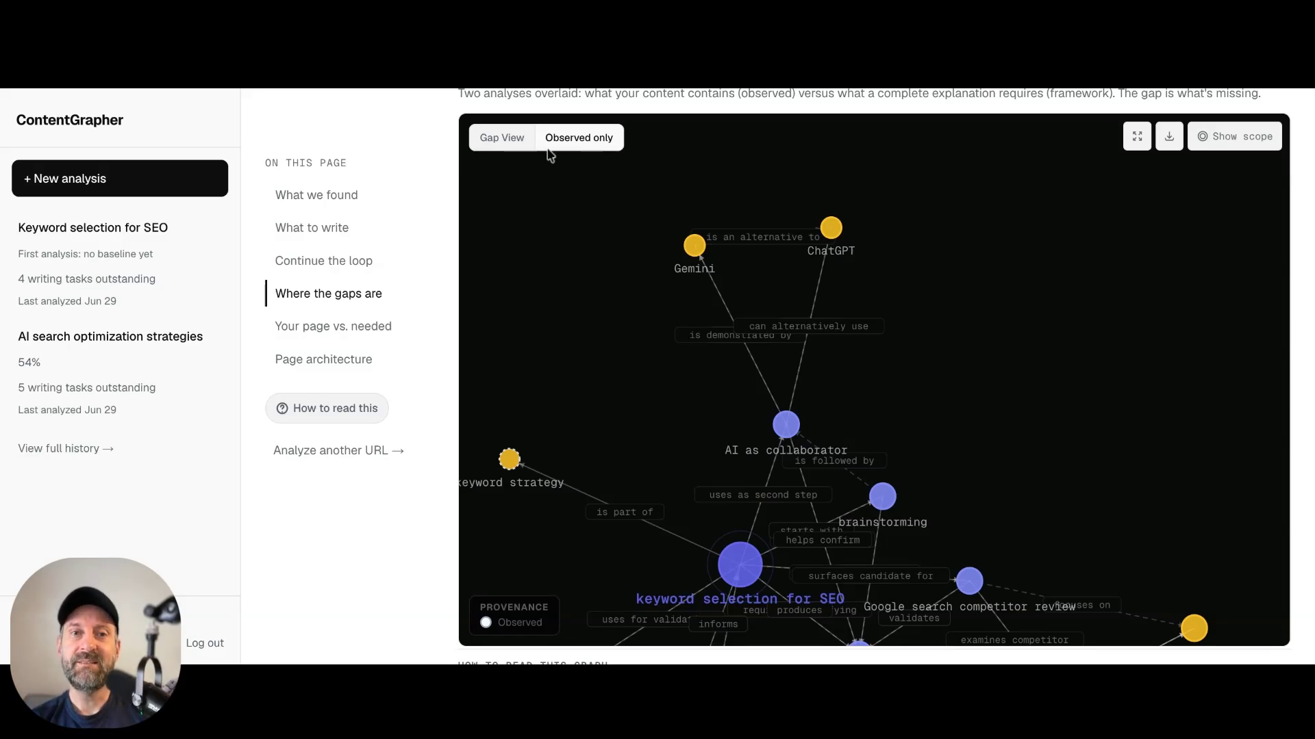
{"action": "left_click", "coordinate": [487, 137]}
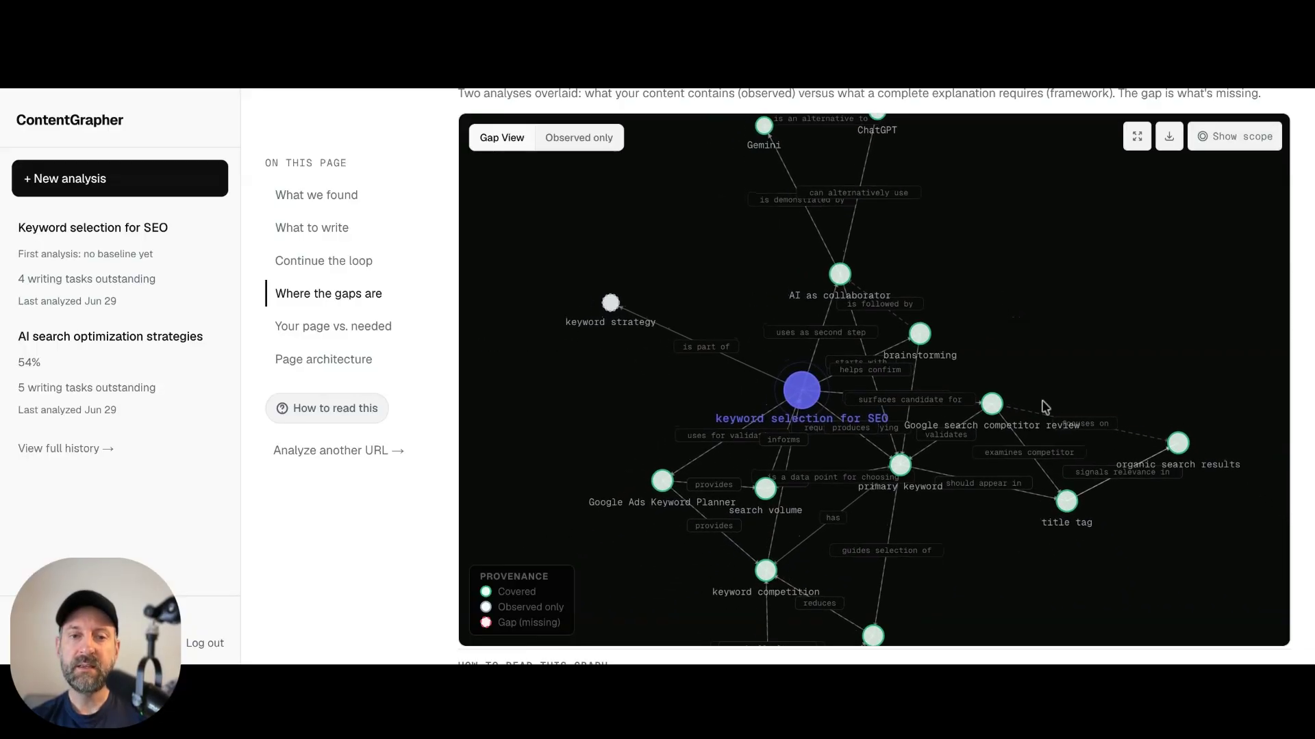
{"action": "scroll", "coordinate": [1044, 406], "scroll_direction": "up", "scroll_amount": 2}
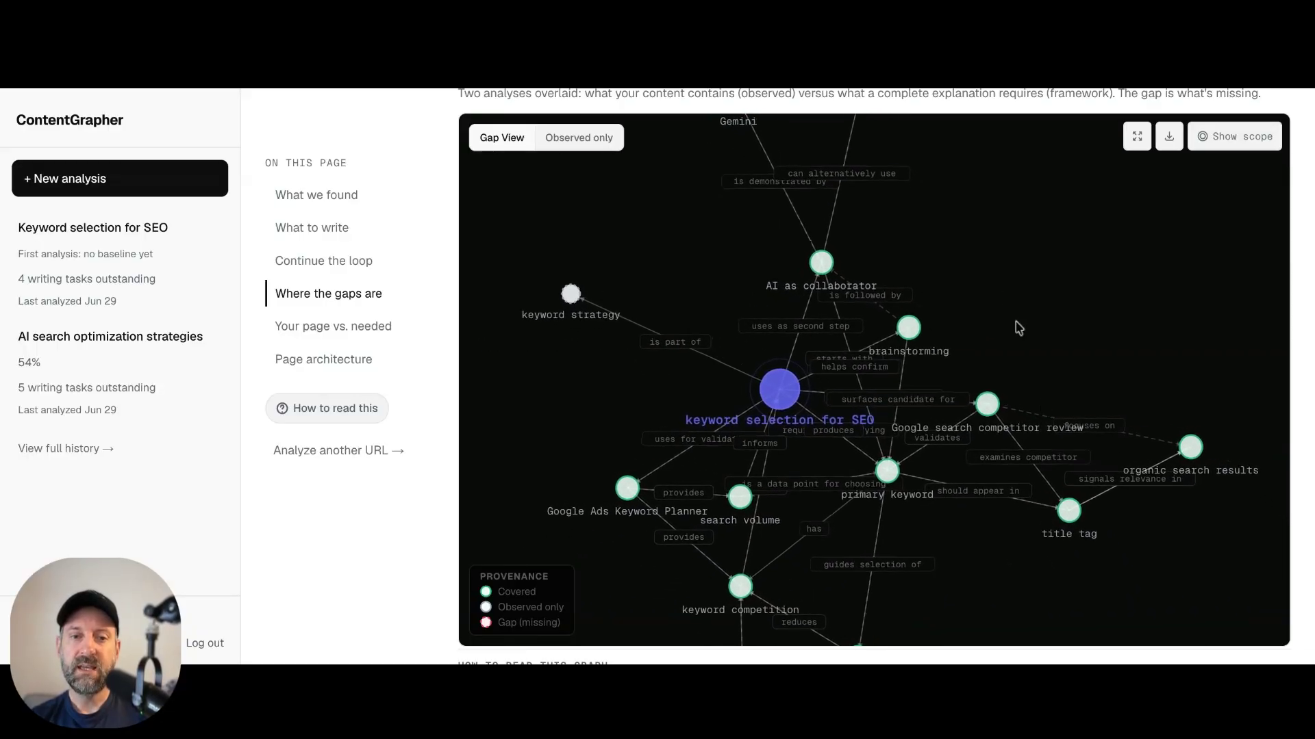
{"action": "left_click_drag", "start_coordinate": [1061, 387], "coordinate": [1058, 367]}
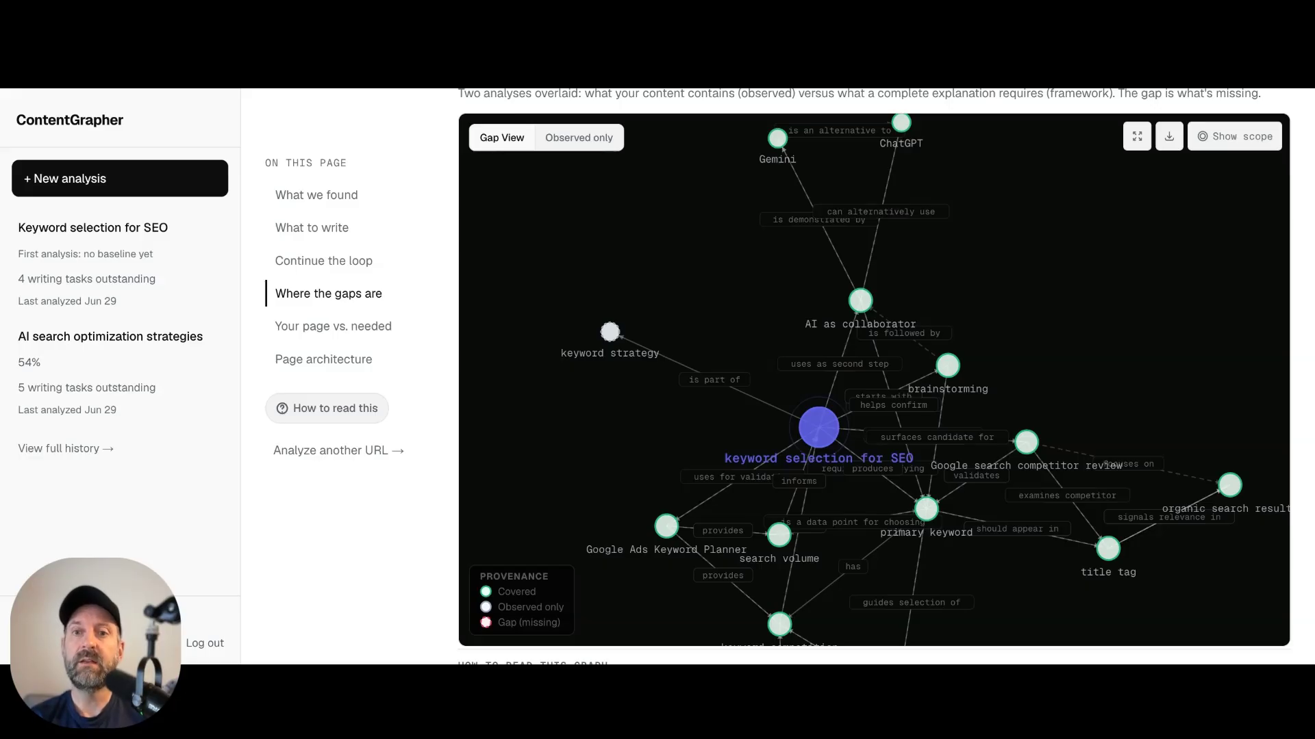
{"action": "mouse_move", "coordinate": [609, 334]}
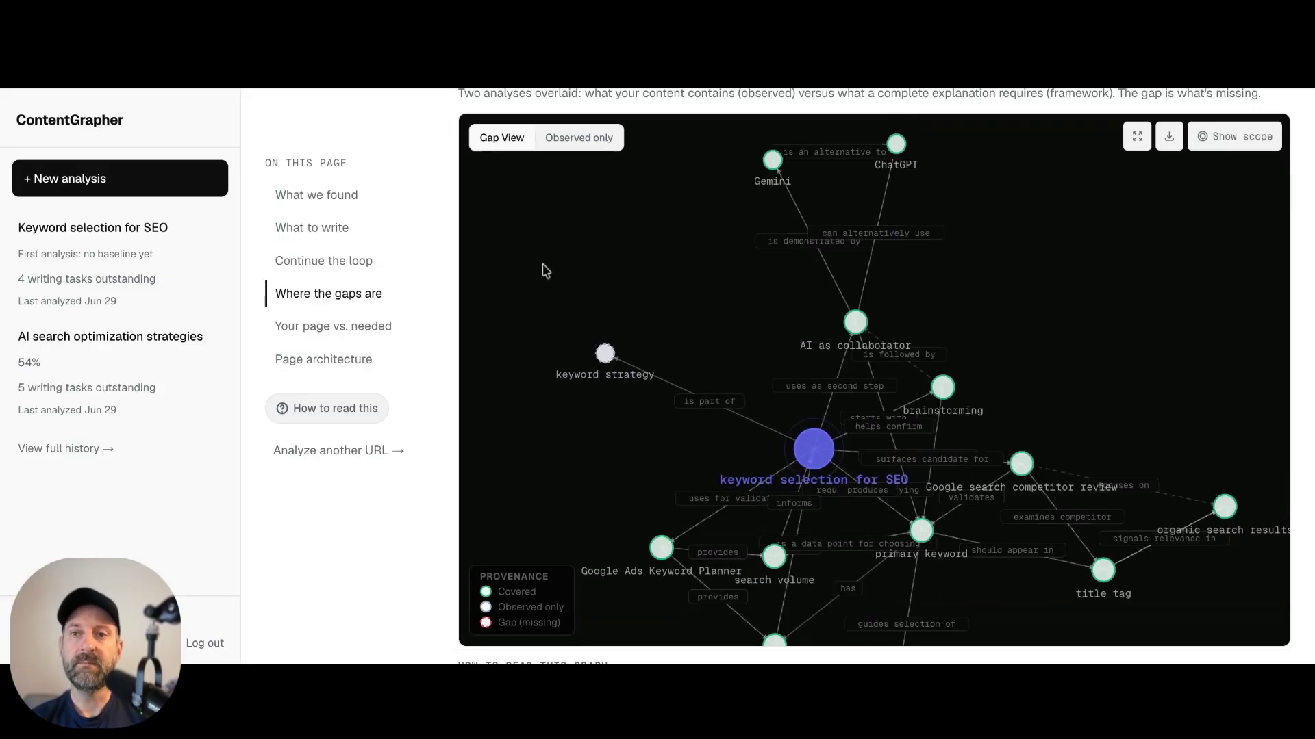
{"action": "left_click", "coordinate": [1229, 135]}
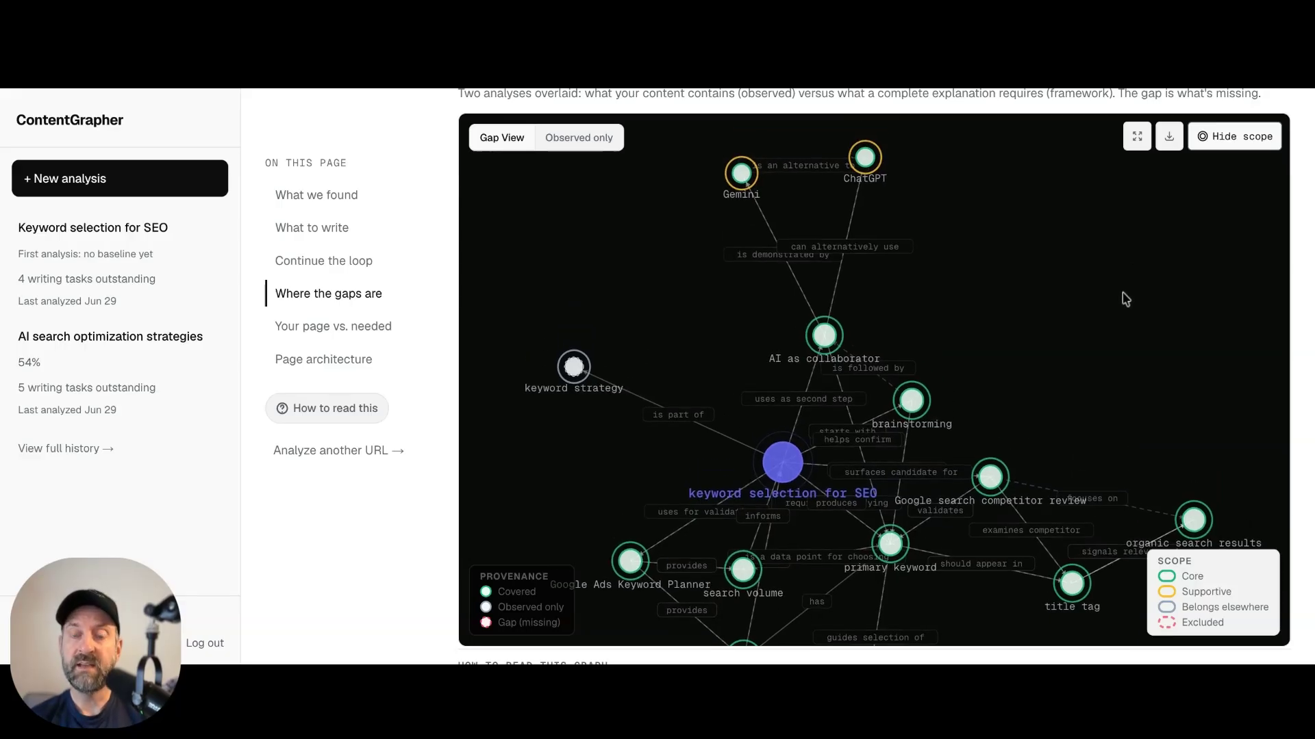
{"action": "mouse_move", "coordinate": [953, 147]}
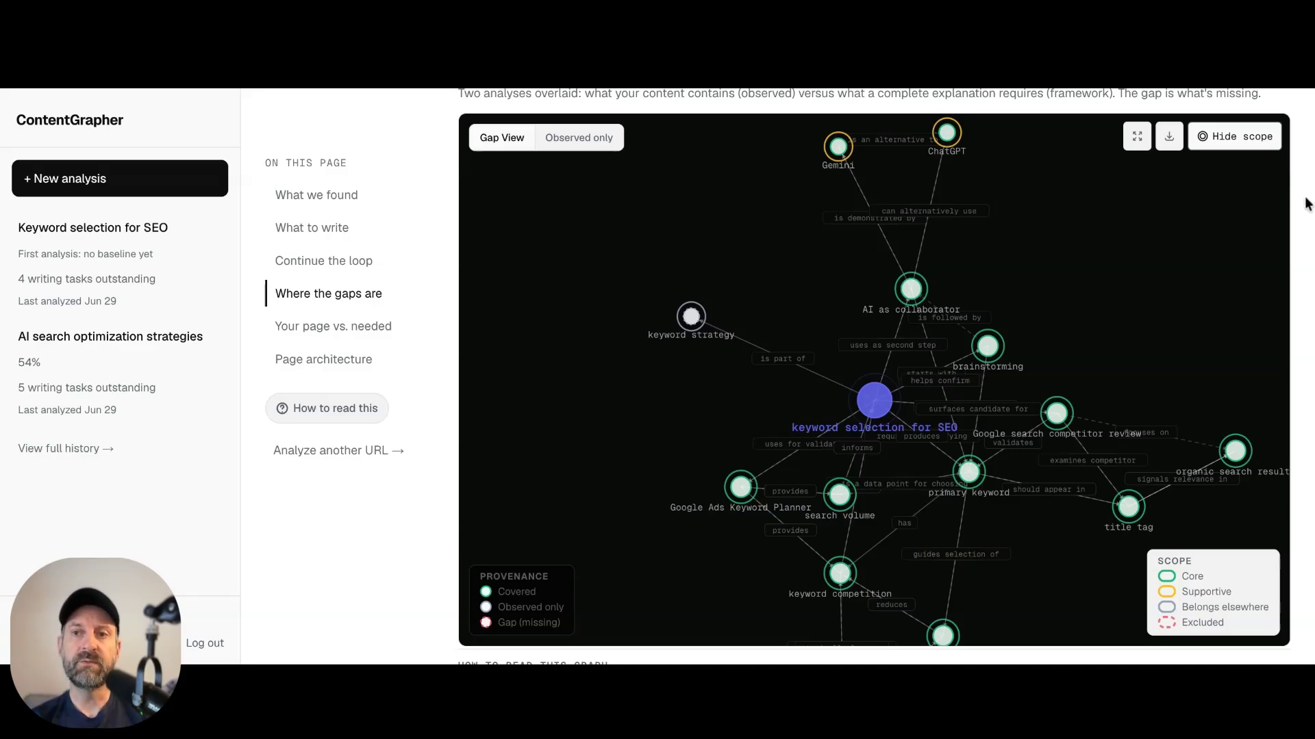
- Read the Page Architecture section with its detected role, page-split recommendation and supporting reasons
{"action": "scroll", "coordinate": [1305, 198], "scroll_direction": "down", "scroll_amount": 1}
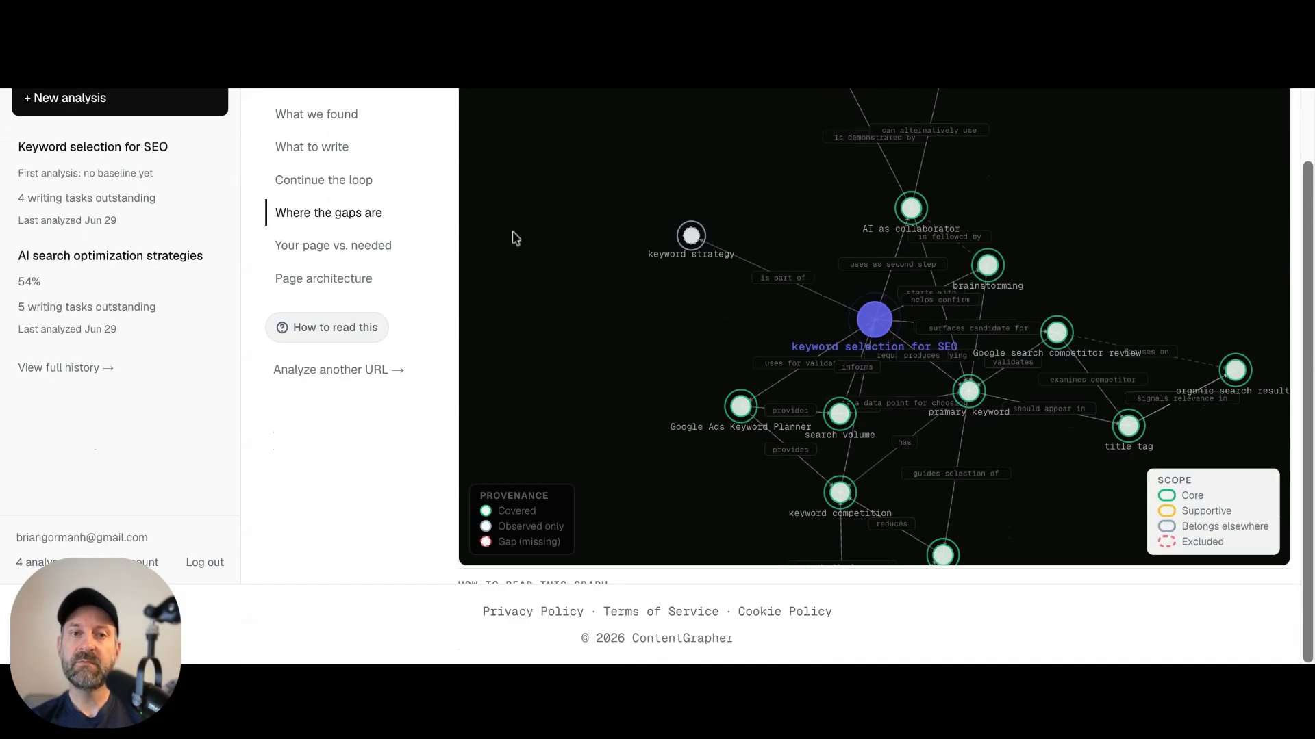
{"action": "scroll", "coordinate": [449, 236], "scroll_direction": "down", "scroll_amount": 5}
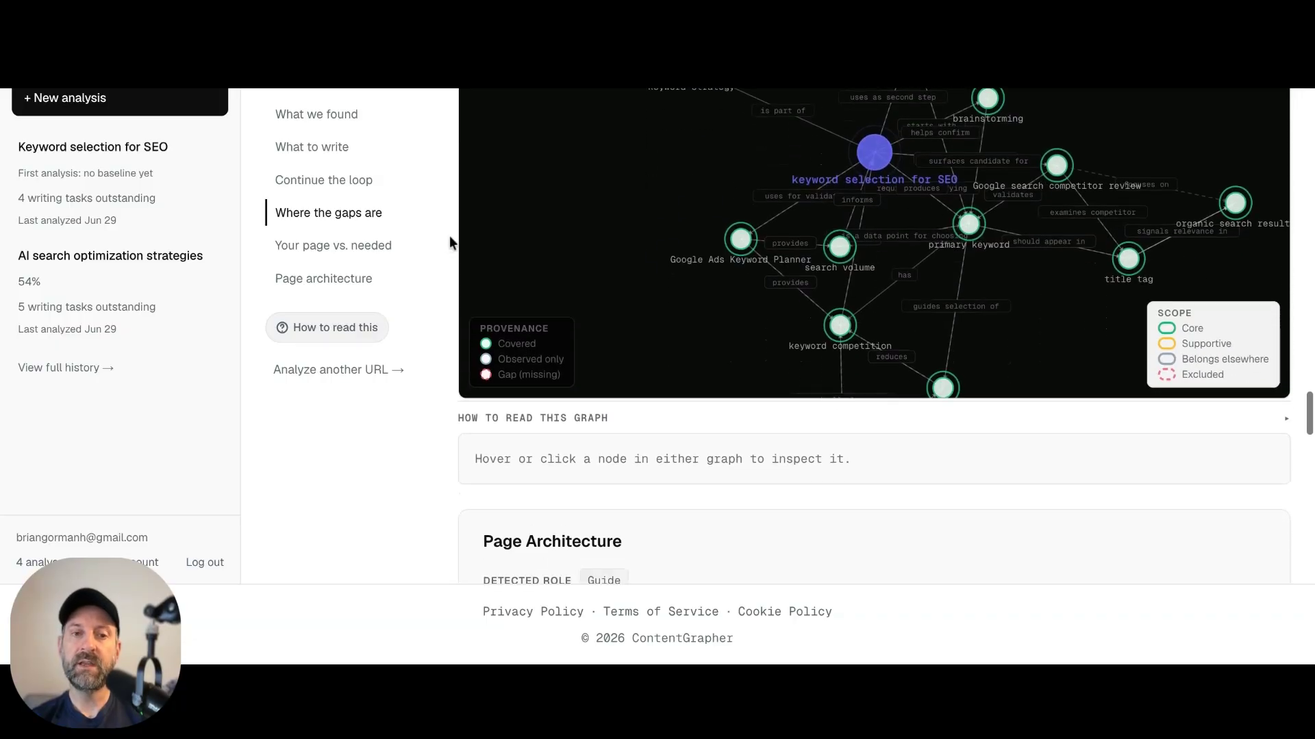
{"action": "scroll", "coordinate": [449, 235], "scroll_direction": "down", "scroll_amount": 4}
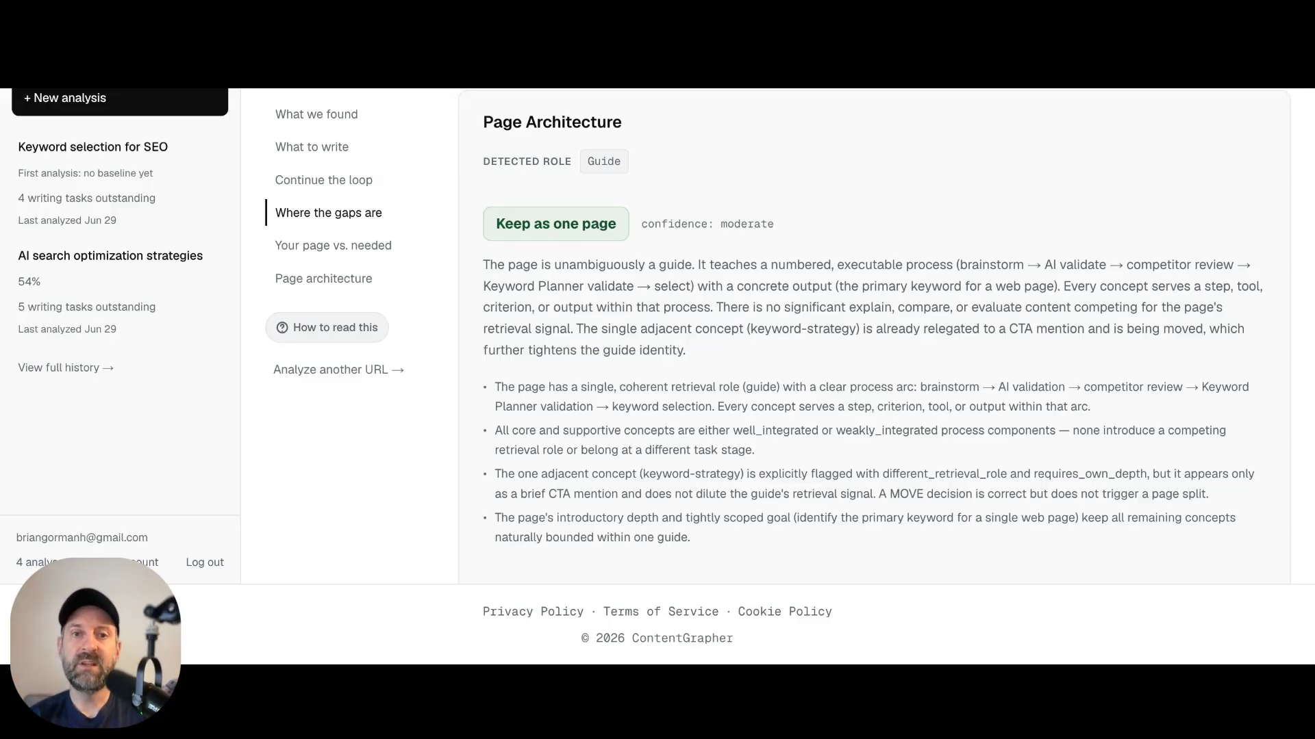
- Review the Concept Scope list through to the shorten and move recommendations for organic search results and keyword strategy
{"action": "scroll", "coordinate": [873, 336], "scroll_direction": "down", "scroll_amount": 8}
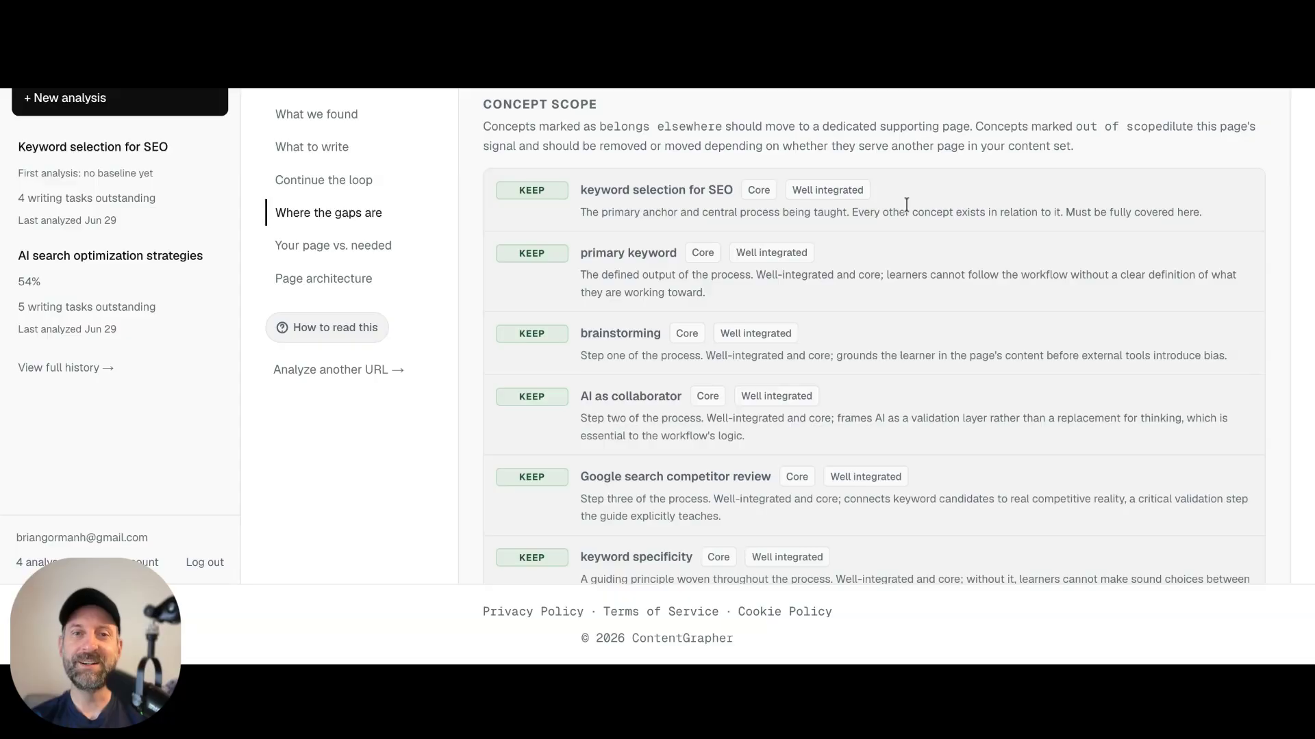
{"action": "scroll", "coordinate": [905, 205], "scroll_direction": "down", "scroll_amount": 2}
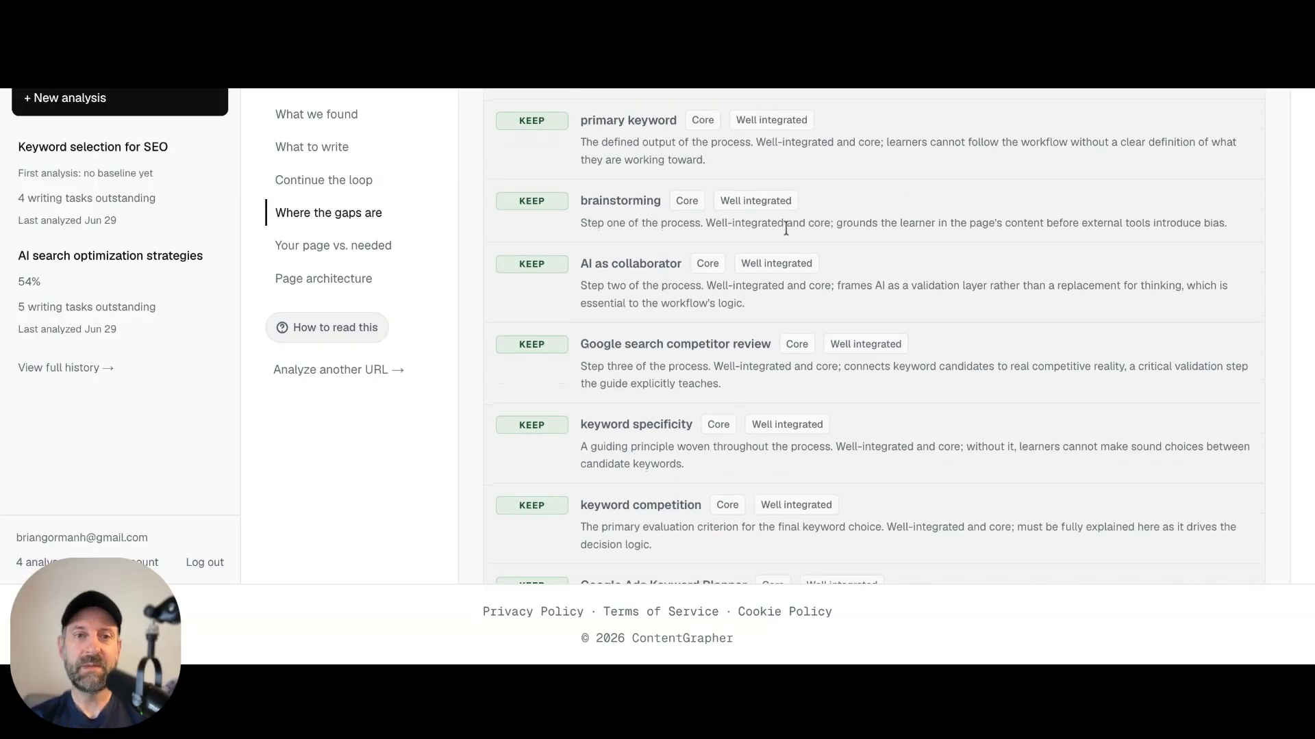
{"action": "scroll", "coordinate": [786, 226], "scroll_direction": "down", "scroll_amount": 2}
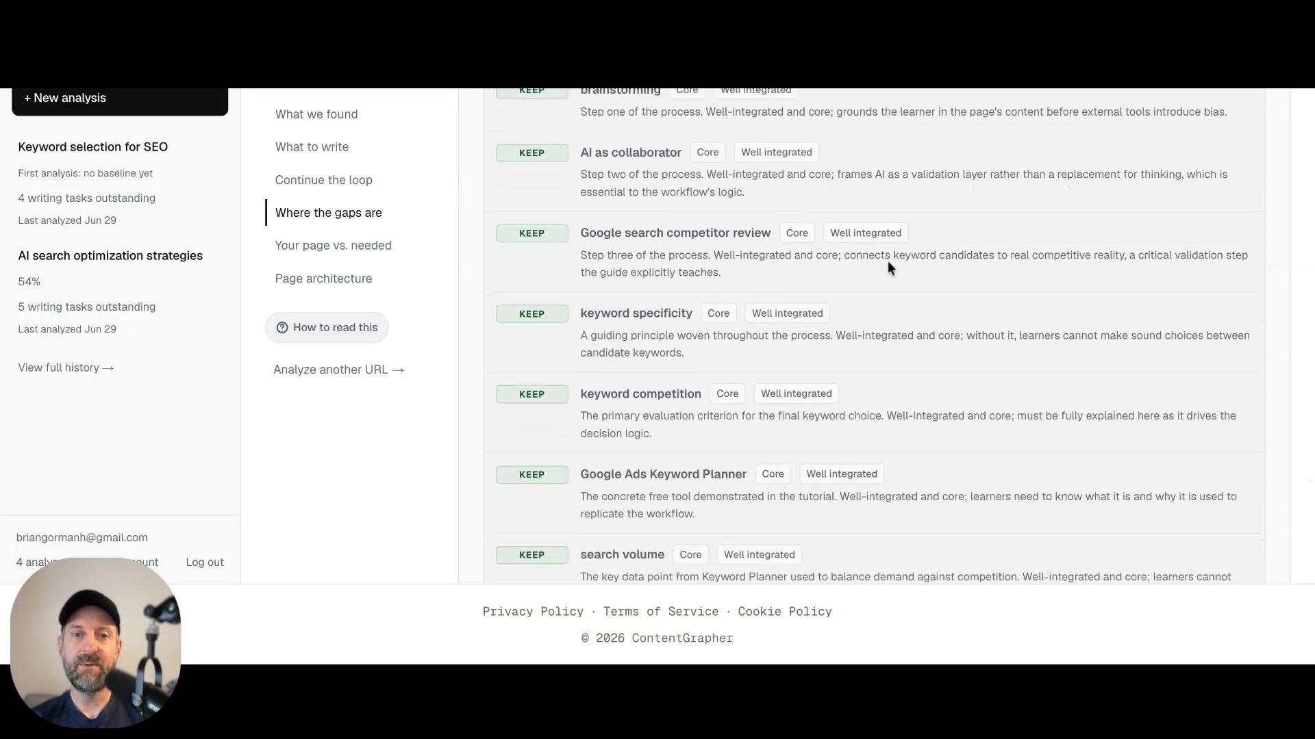
{"action": "scroll", "coordinate": [888, 261], "scroll_direction": "down", "scroll_amount": 3}
{"action": "scroll", "coordinate": [905, 219], "scroll_direction": "down", "scroll_amount": 8}
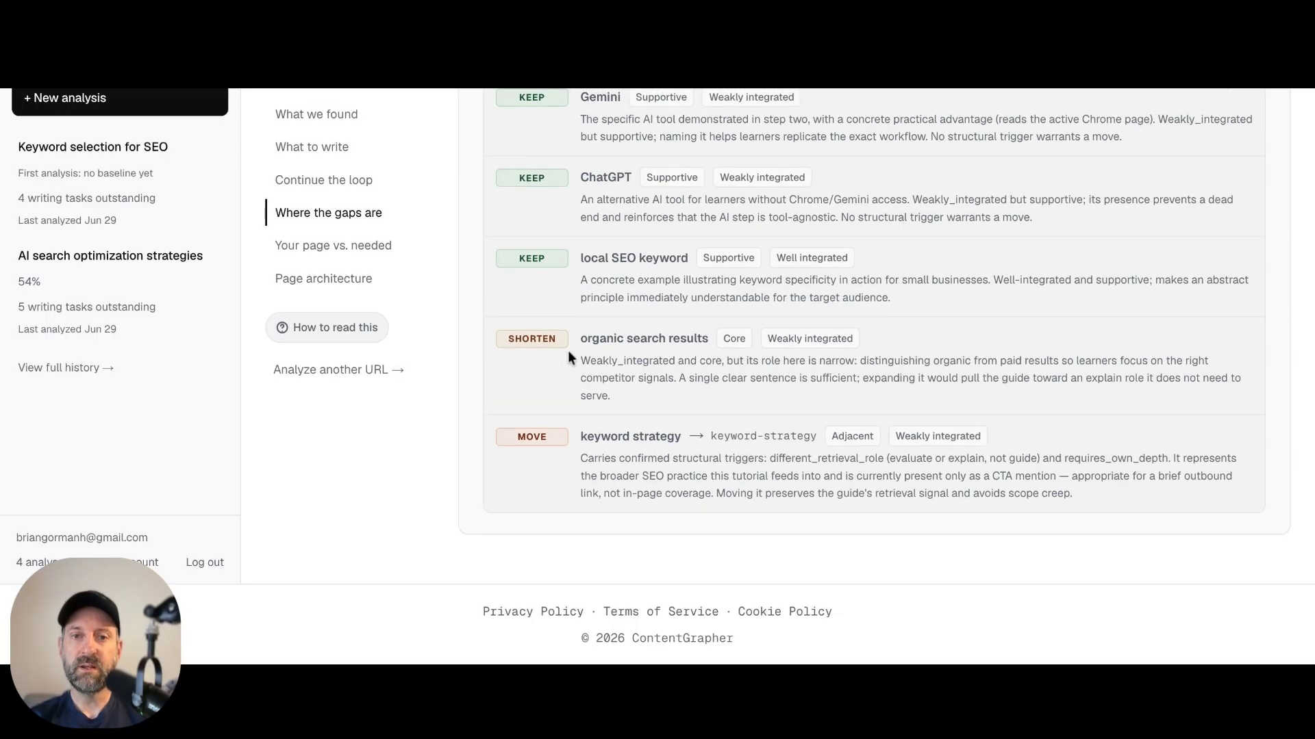
{"action": "key", "text": "ctrl+plus"}
{"action": "left_click_drag", "start_coordinate": [995, 360], "coordinate": [1142, 367]}
- Switch to the keyword-selection blog article, find "strategy" on the page, and highlight "keyword strategy" in the consultation heading
{"action": "left_click", "coordinate": [400, 380]}
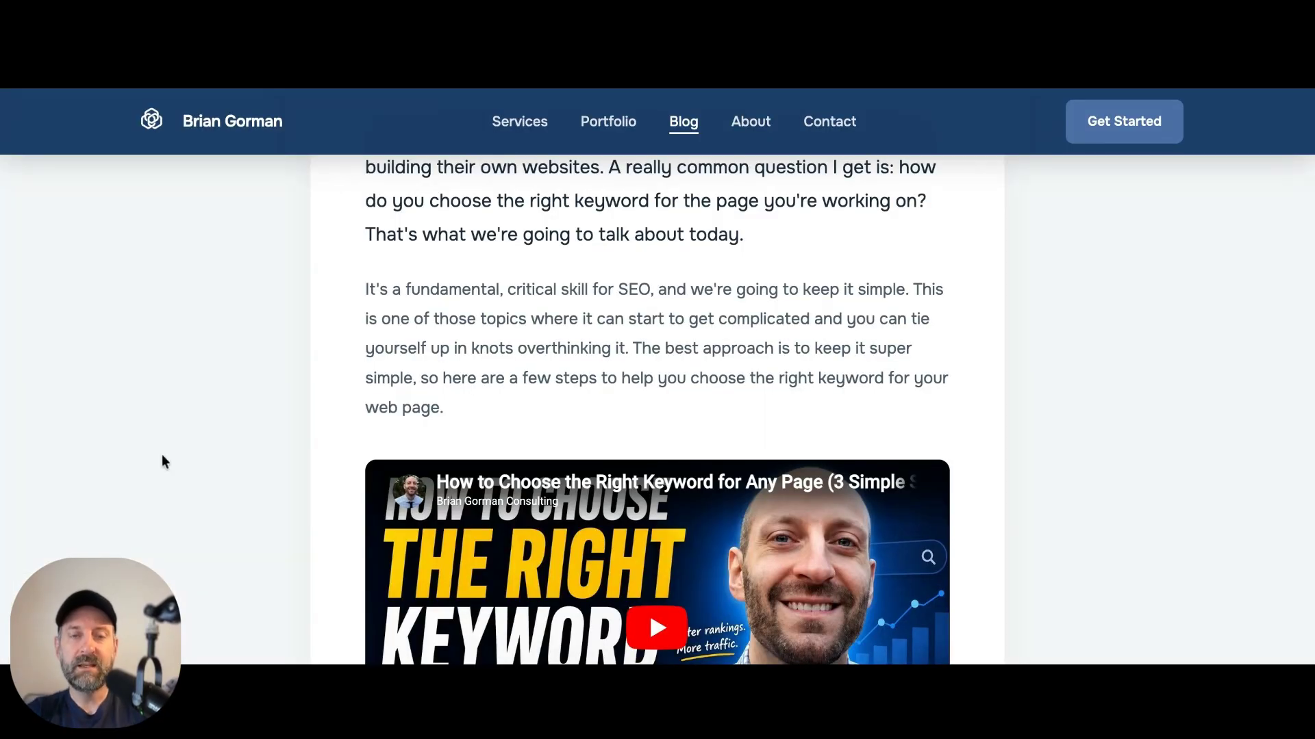
{"action": "type", "text": "strategy"}
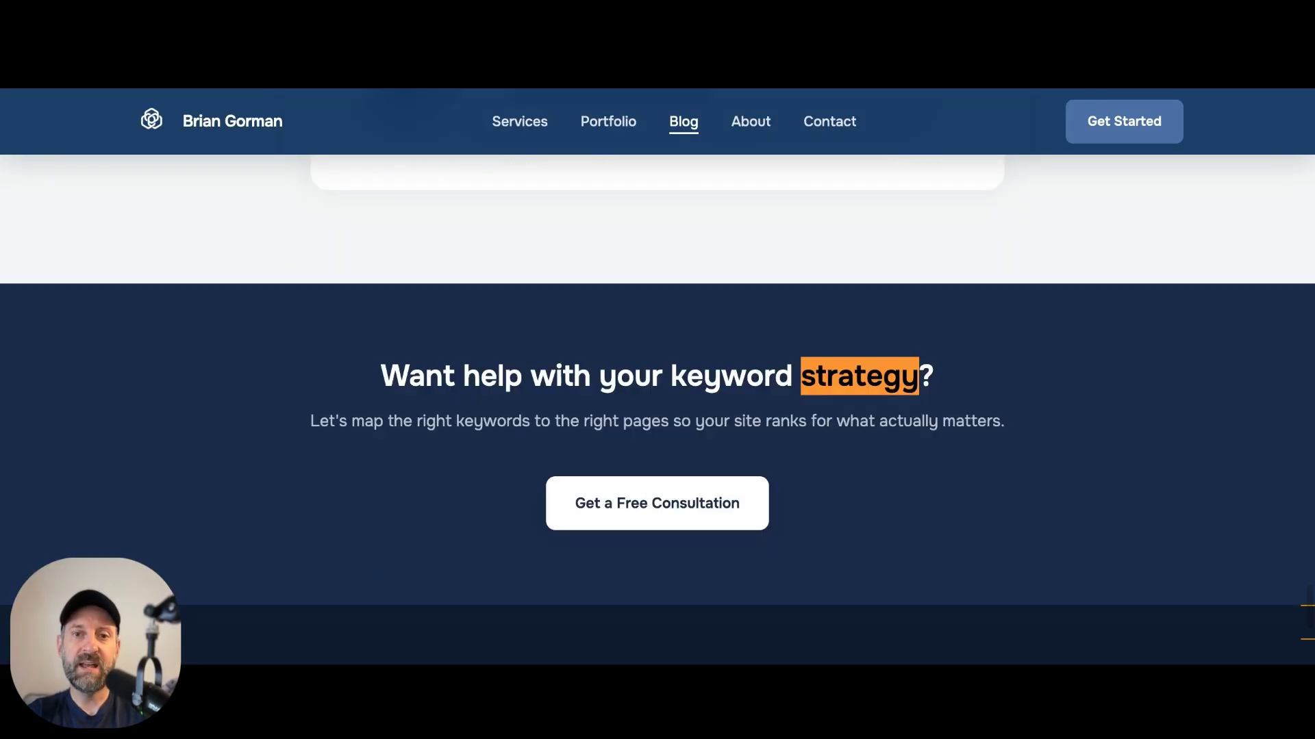
{"action": "key", "text": "Return"}
{"action": "key", "text": "Return"}
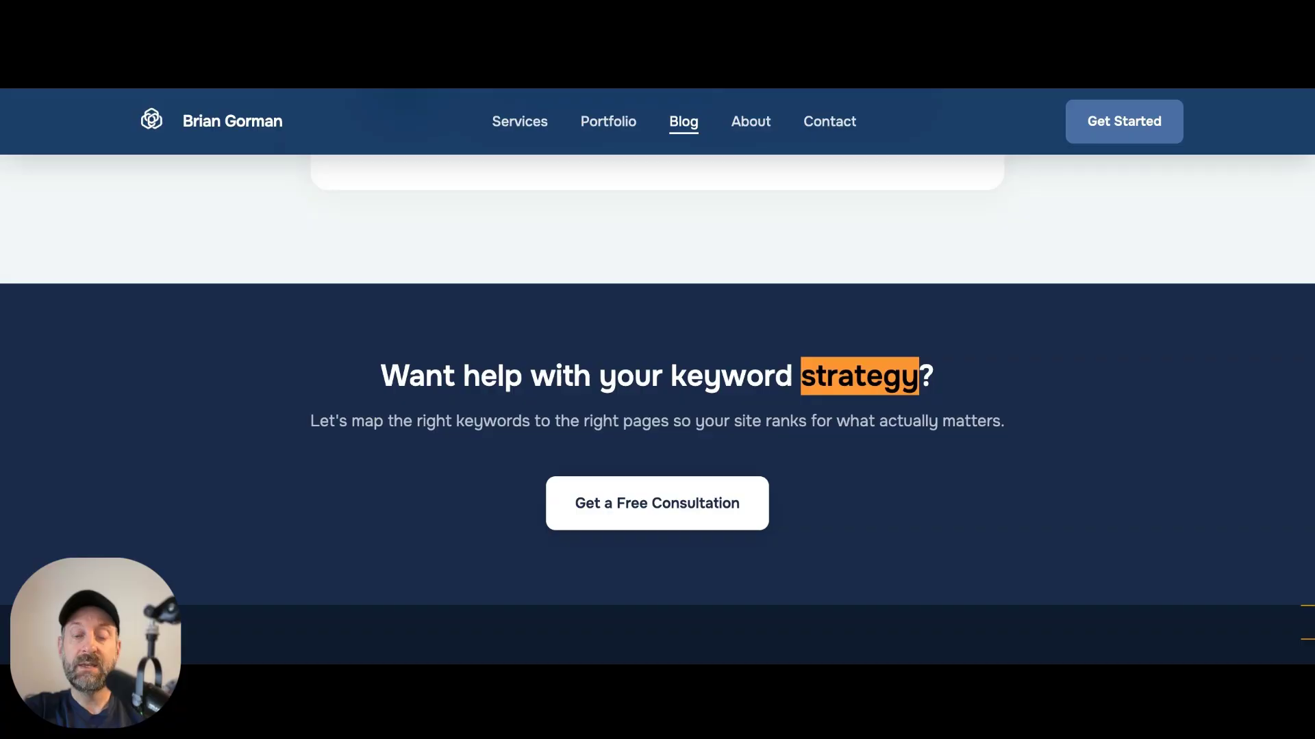
{"action": "scroll", "coordinate": [622, 274], "scroll_direction": "down", "scroll_amount": 1}
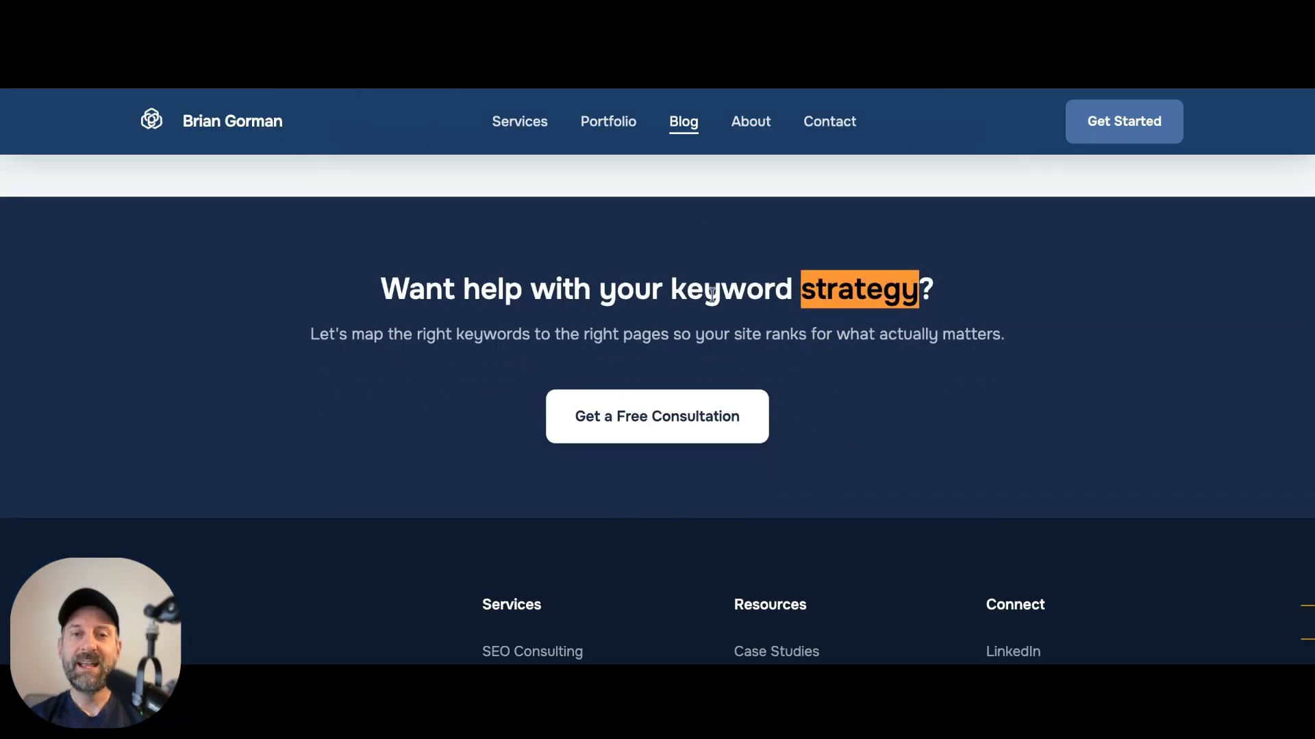
{"action": "left_click_drag", "start_coordinate": [669, 289], "coordinate": [921, 299]}
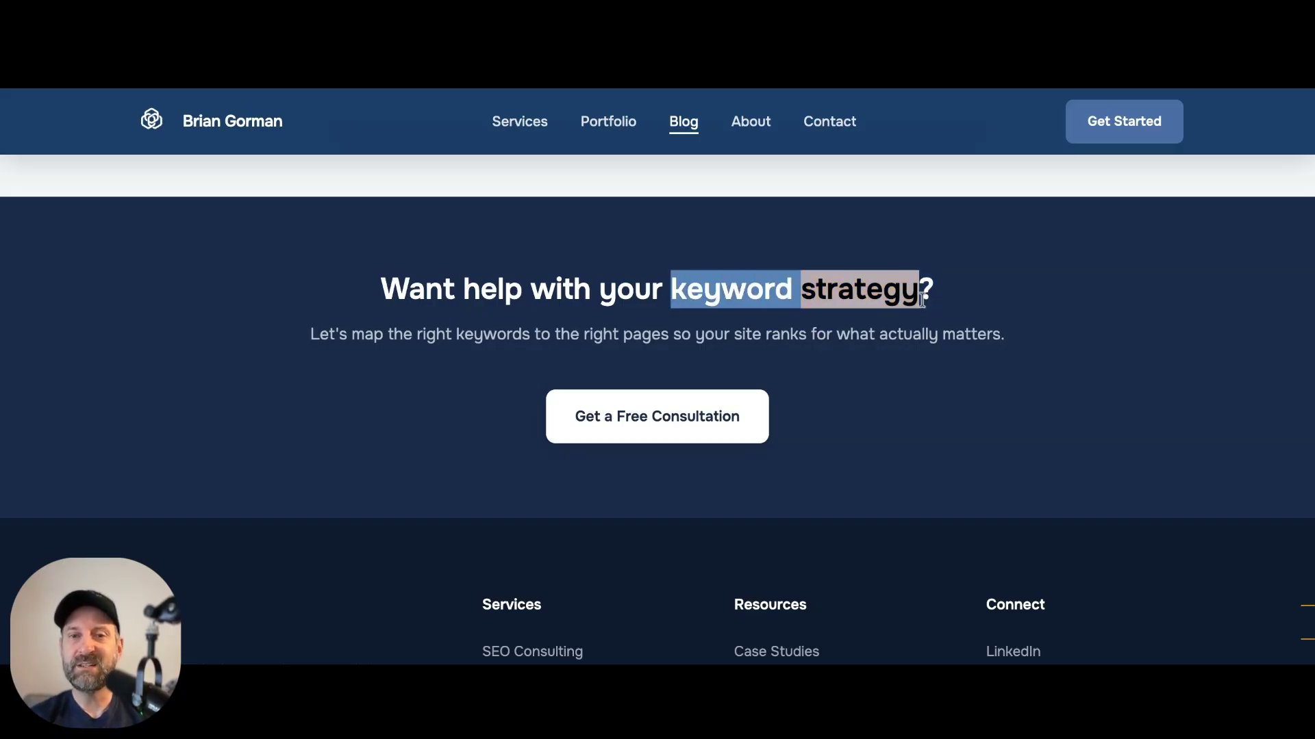
- Switch to the ContentGrapher home page and view its three-step workflow and the API rate limiting example graph
{"action": "scroll", "coordinate": [922, 299], "scroll_direction": "up", "scroll_amount": 5}
{"action": "scroll", "coordinate": [921, 300], "scroll_direction": "down", "scroll_amount": 5}
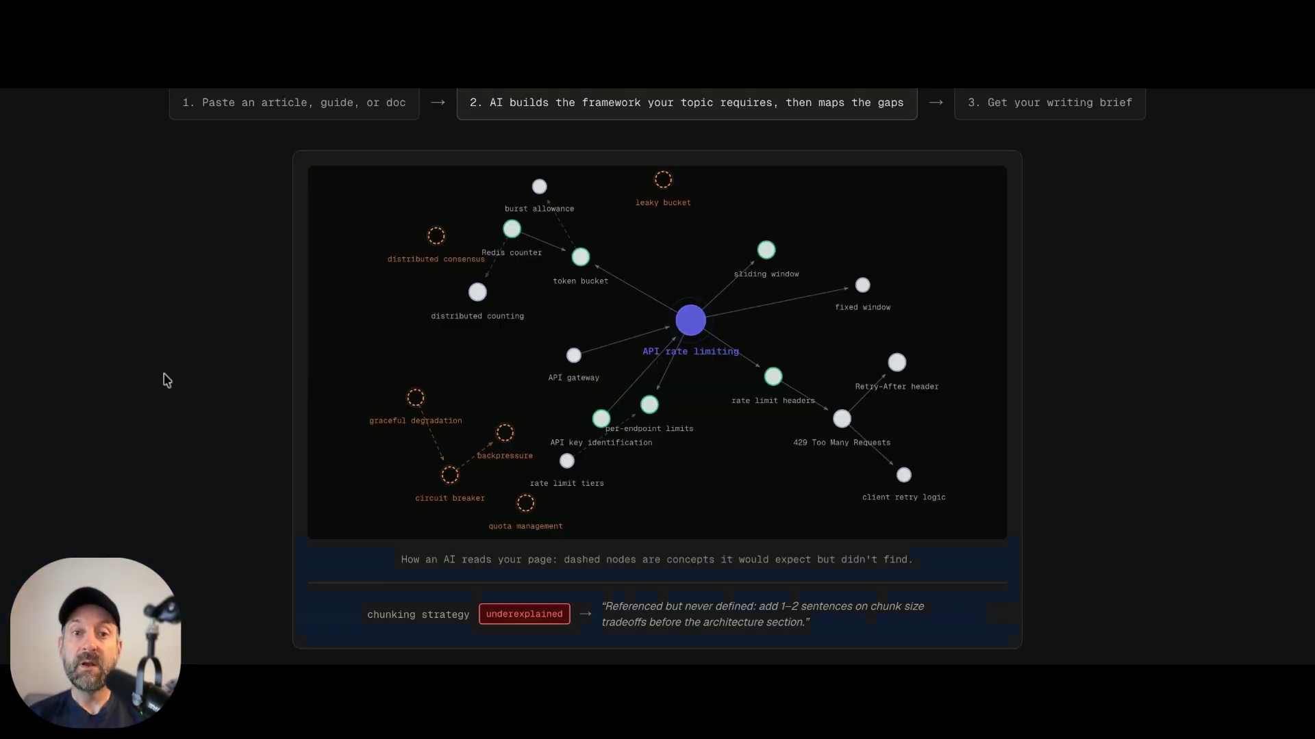
{"action": "scroll", "coordinate": [164, 380], "scroll_direction": "up", "scroll_amount": 5}
{"action": "scroll", "coordinate": [164, 380], "scroll_direction": "down", "scroll_amount": 1}
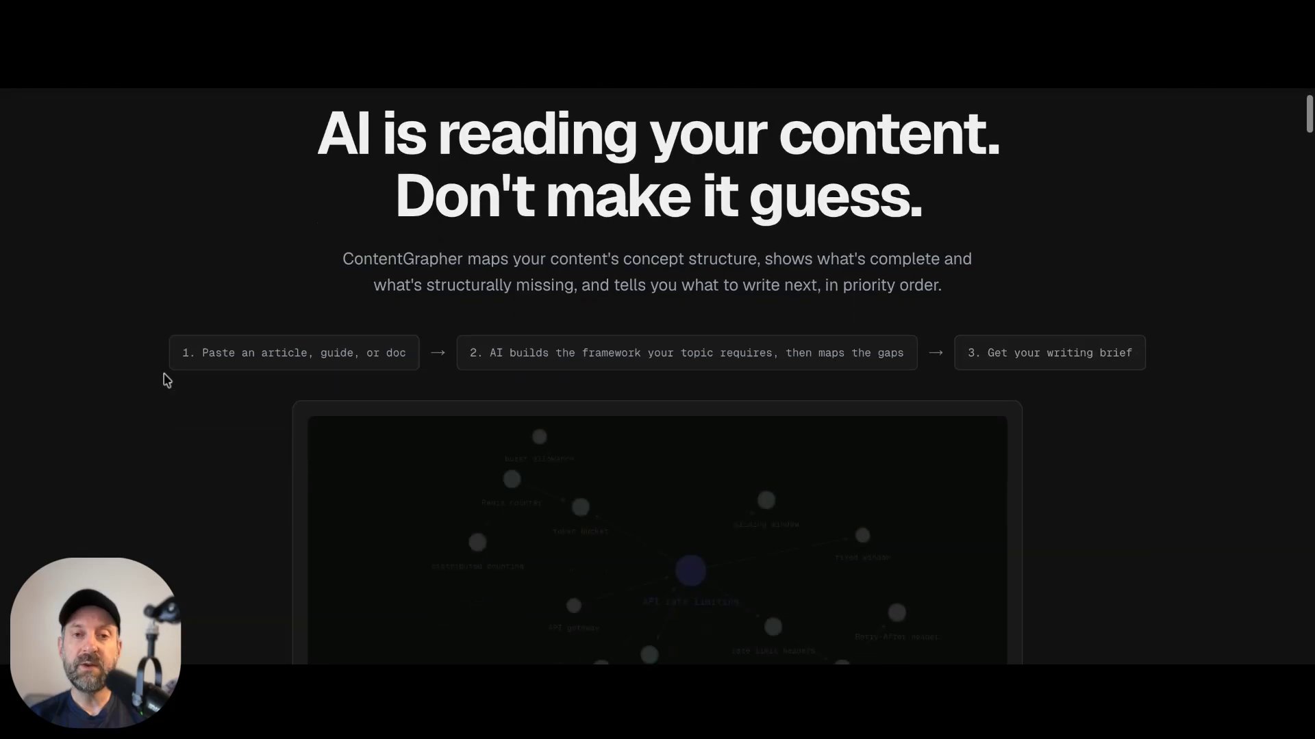
{"action": "scroll", "coordinate": [164, 380], "scroll_direction": "down", "scroll_amount": 4}
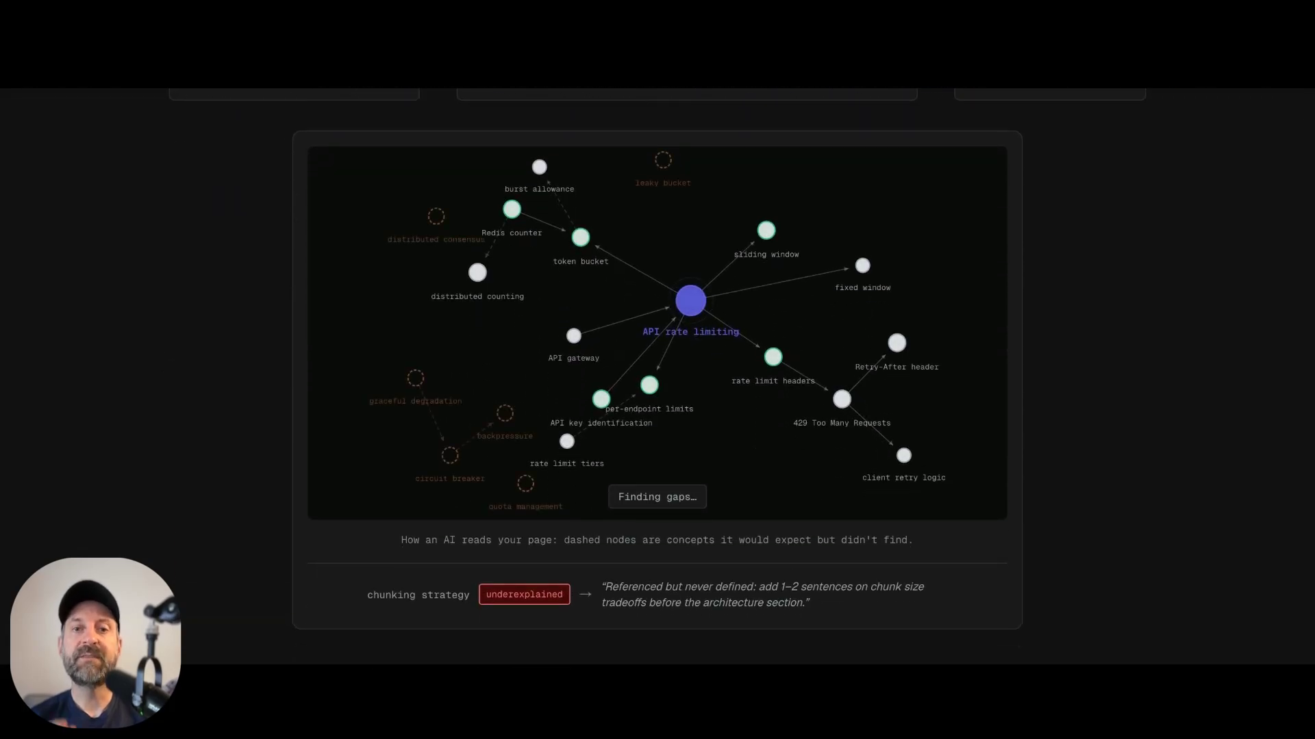